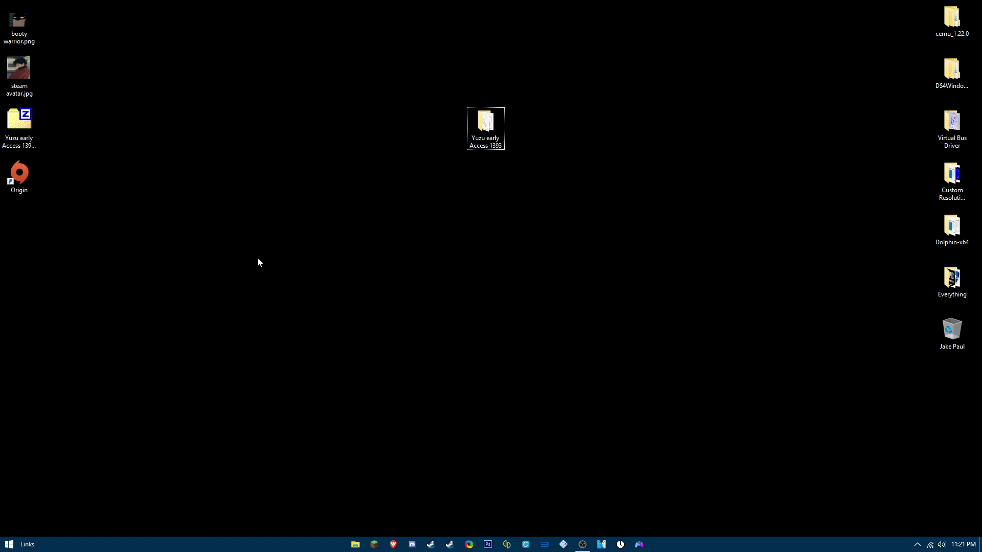
- Look inside the Yuzu early Access 1393 zip archive on the desktop and close it
double_click(25, 125)
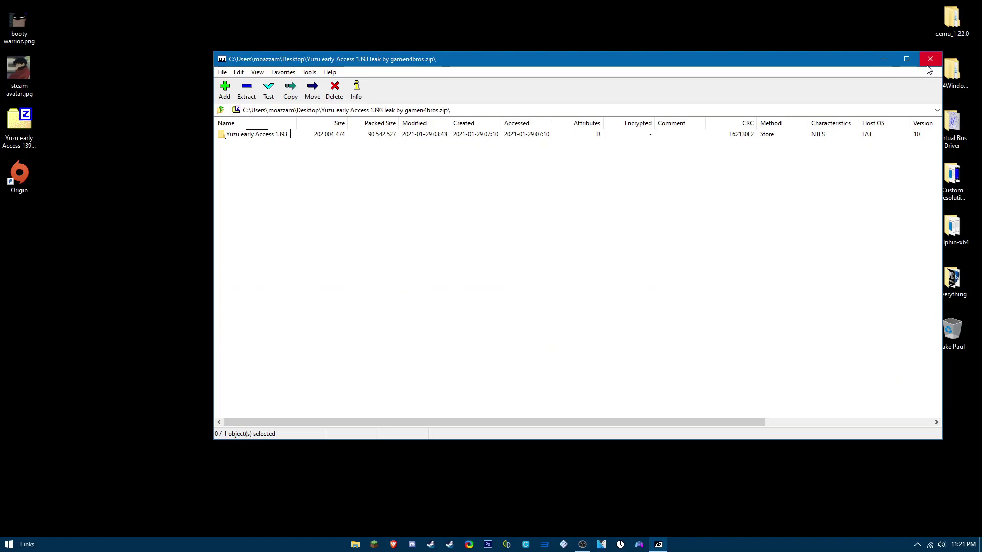
left_click(929, 63)
left_click_drag(332, 164, 367, 255)
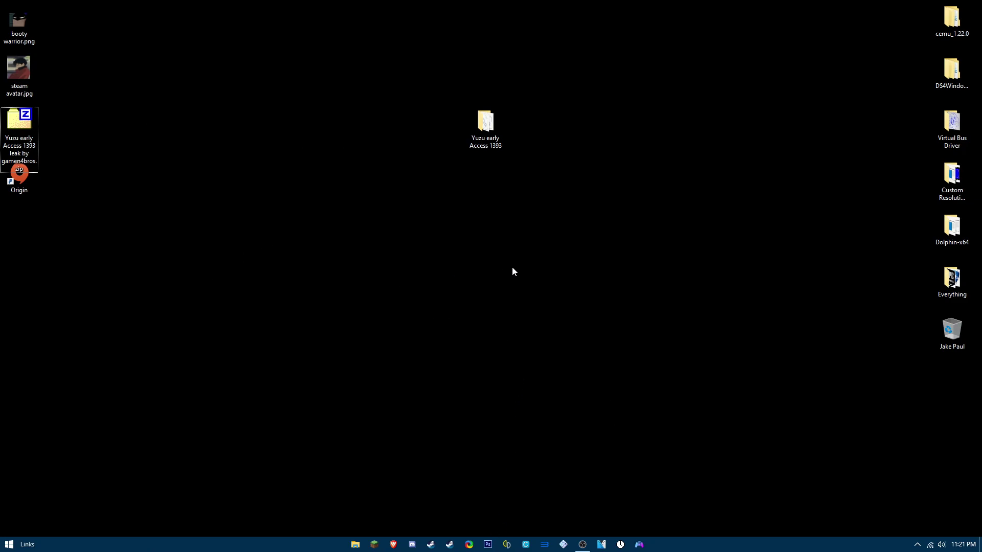
- Check the compatibility settings of yuzu.exe in the extracted Yuzu early Access 1393 folder, including whether it runs as an administrator
double_click(486, 131)
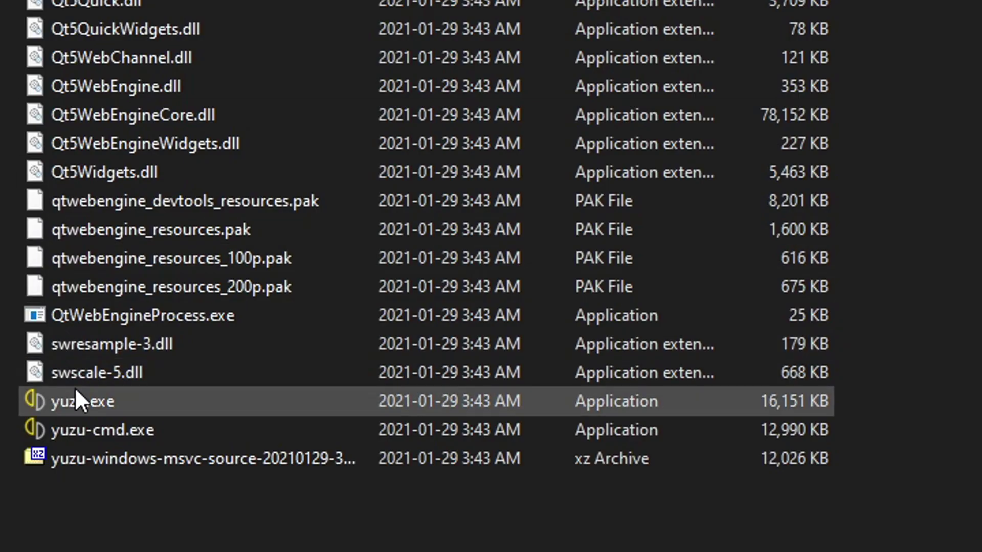
right_click(75, 390)
left_click(213, 366)
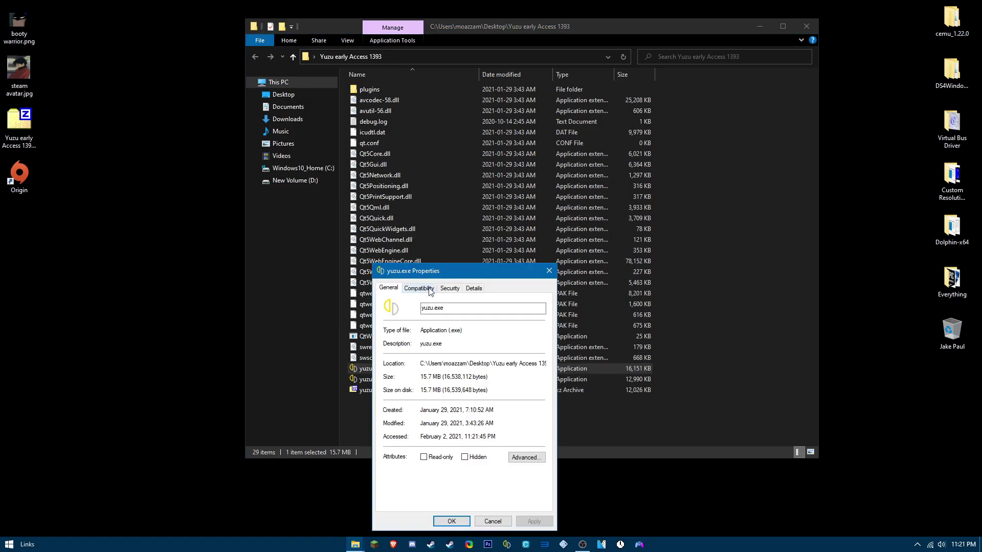
left_click(429, 288)
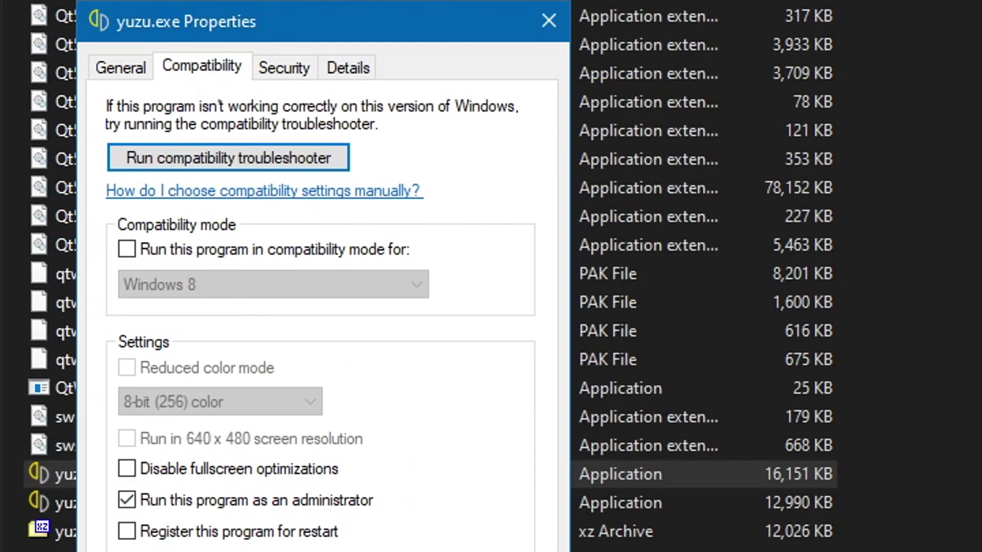
left_click(549, 21)
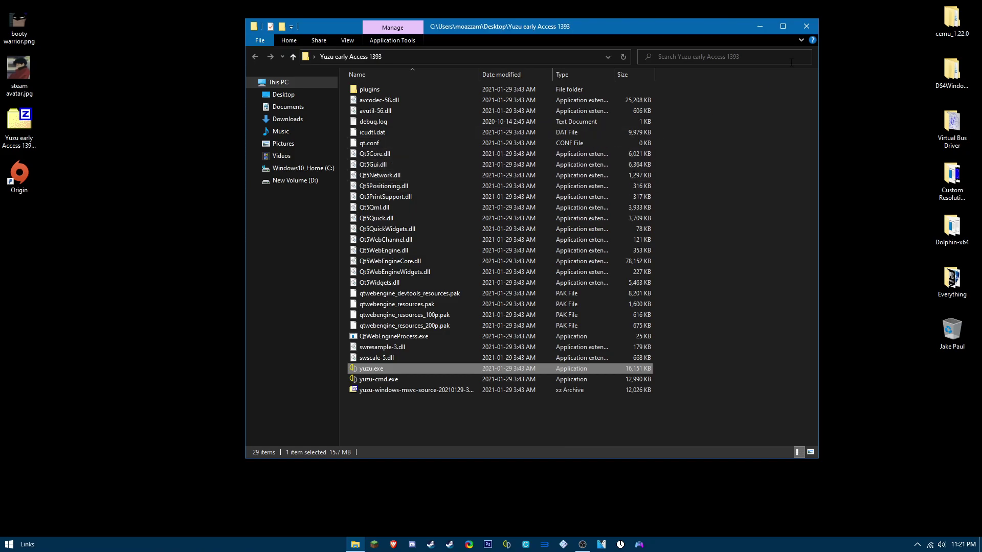
left_click(807, 26)
- Search the installed programs for yuzu and open the file location of its shortcut
left_click(9, 544)
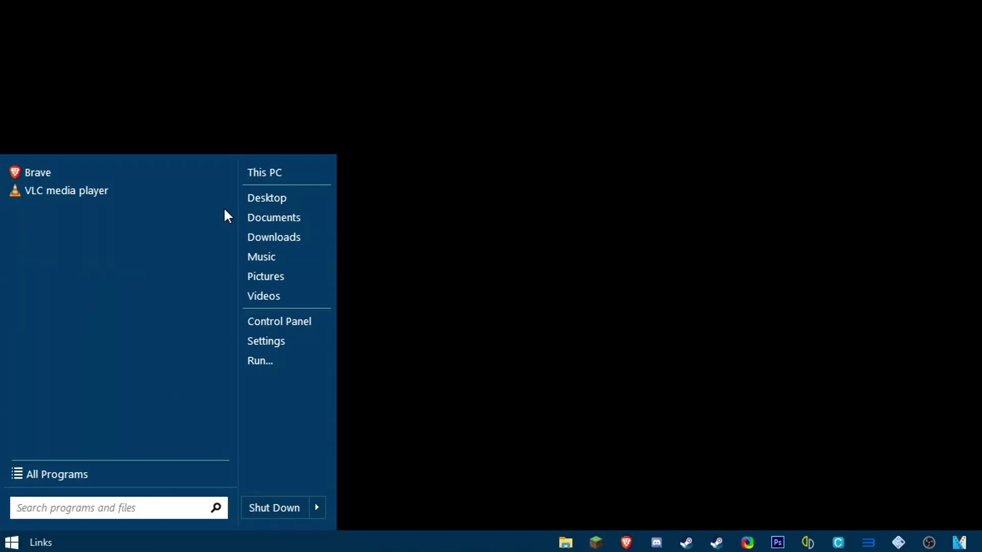
type("yuzu")
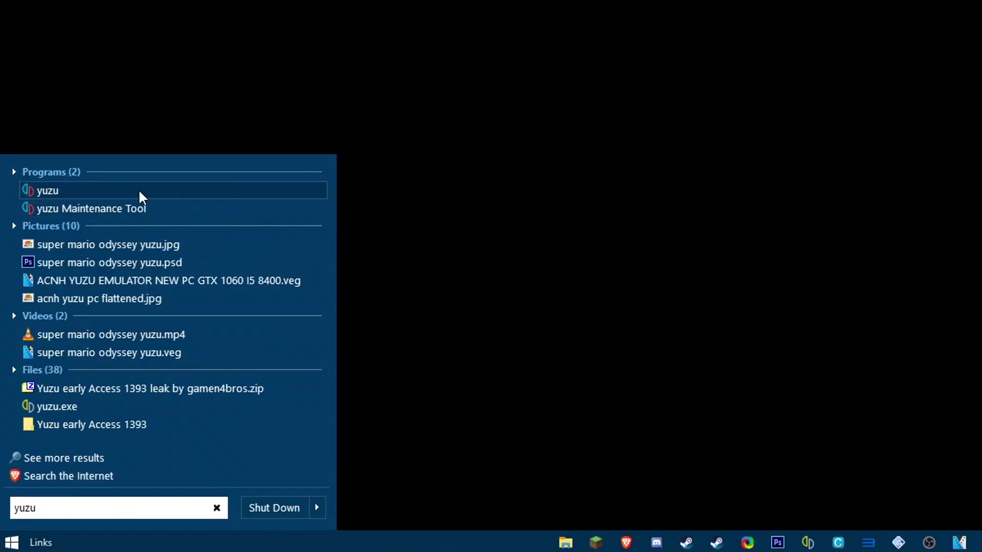
right_click(64, 194)
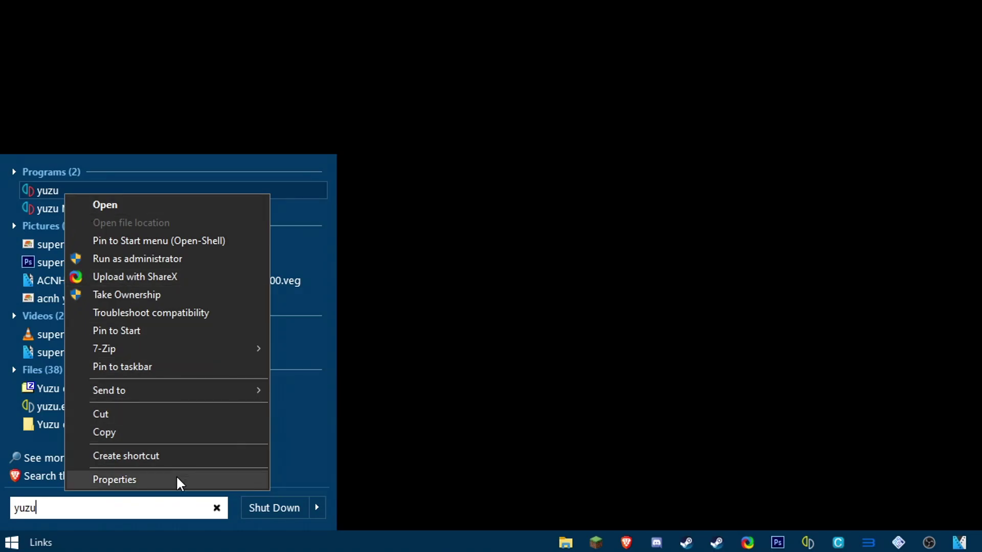
left_click(176, 479)
left_click(88, 441)
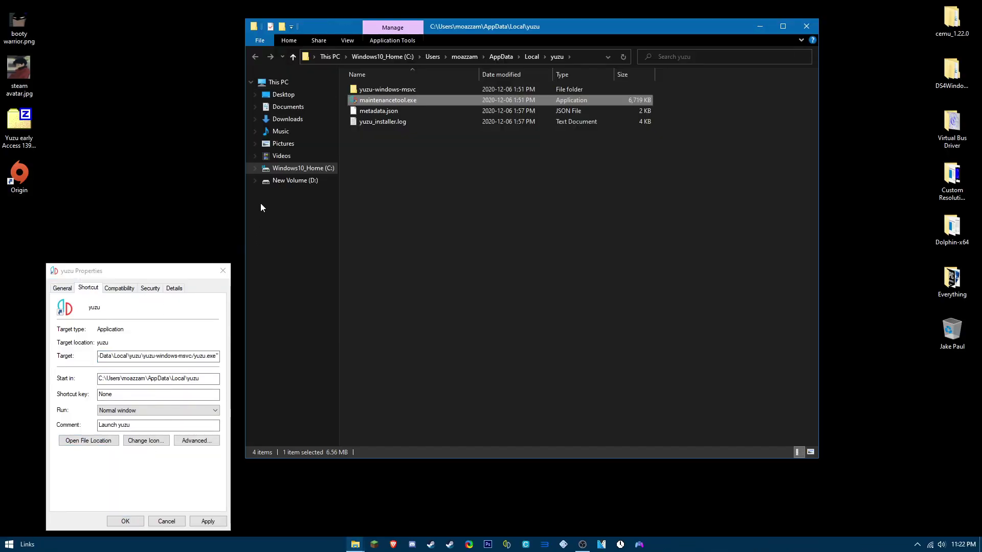
- Check the run-as-administrator compatibility setting of maintenancetool.exe in the yuzu folder
right_click(386, 99)
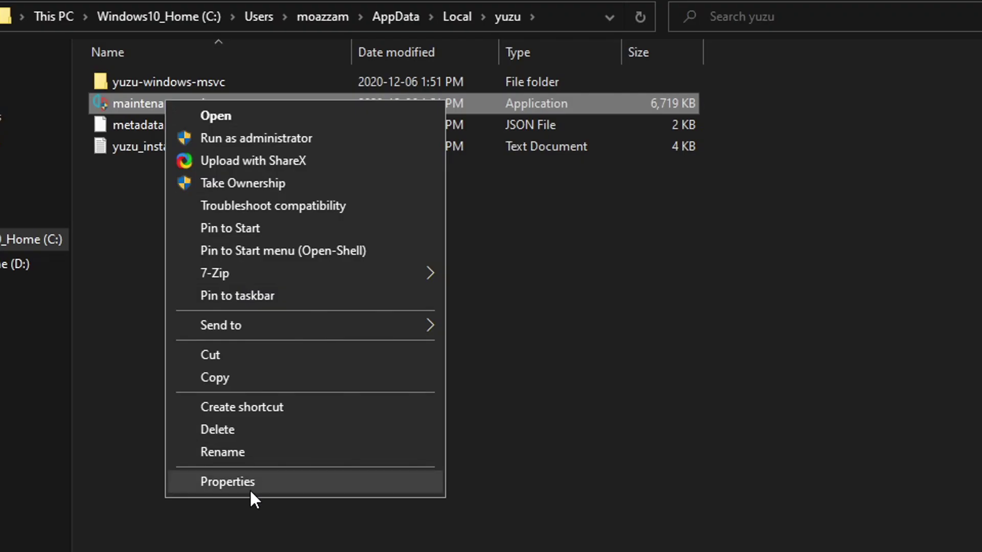
left_click(429, 286)
left_click(438, 123)
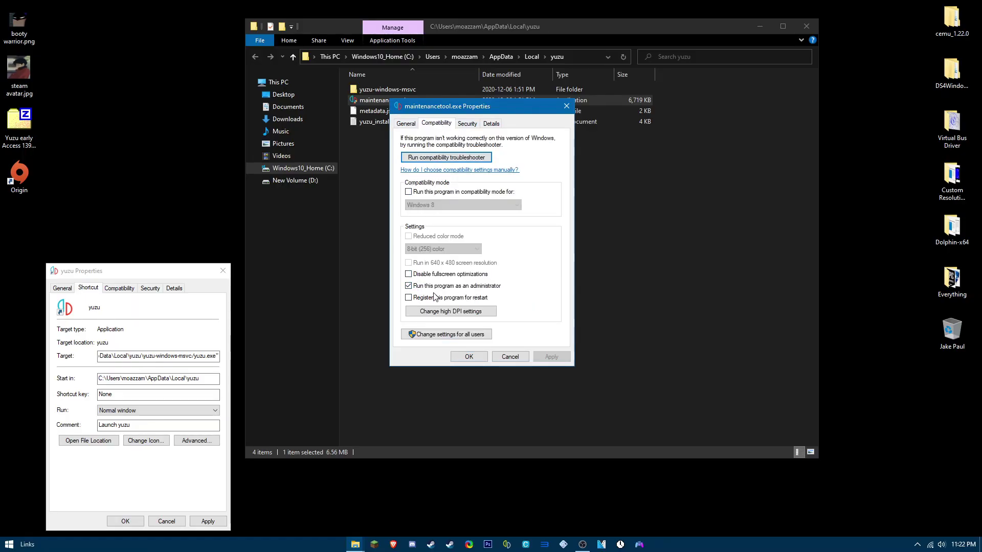
left_click(566, 106)
- Check the run-as-administrator compatibility setting of yuzu.exe in the yuzu-windows-msvc folder, and close the open windows
double_click(404, 88)
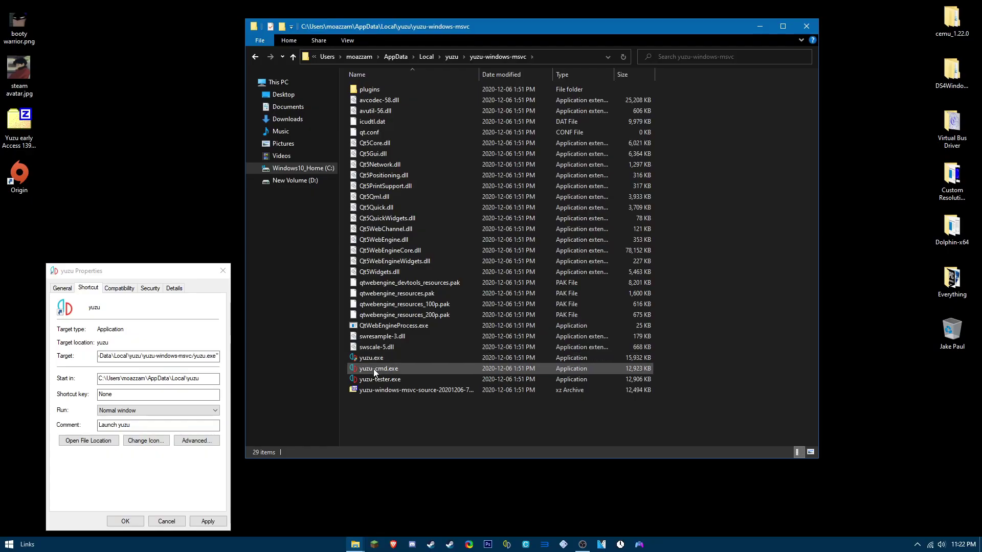
right_click(386, 358)
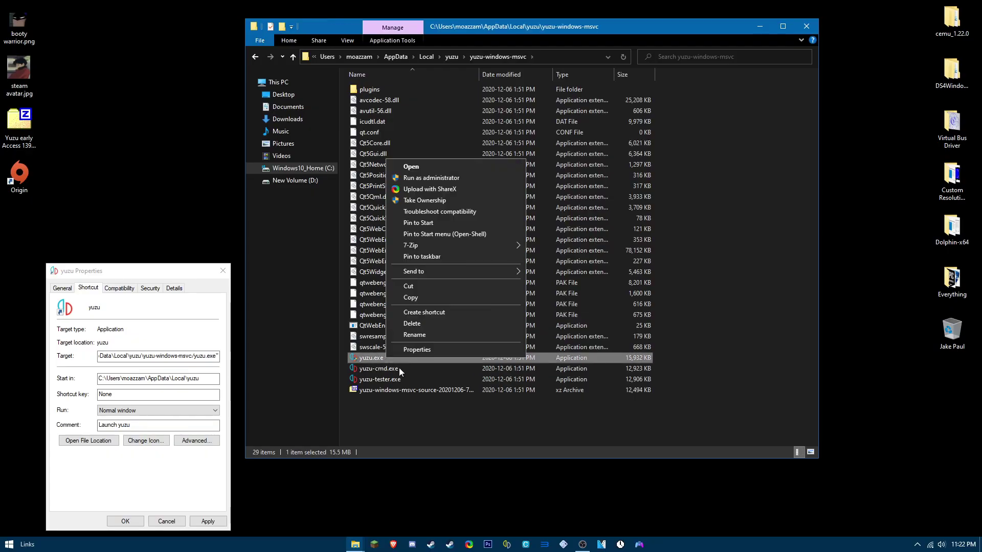
left_click(418, 351)
left_click(436, 289)
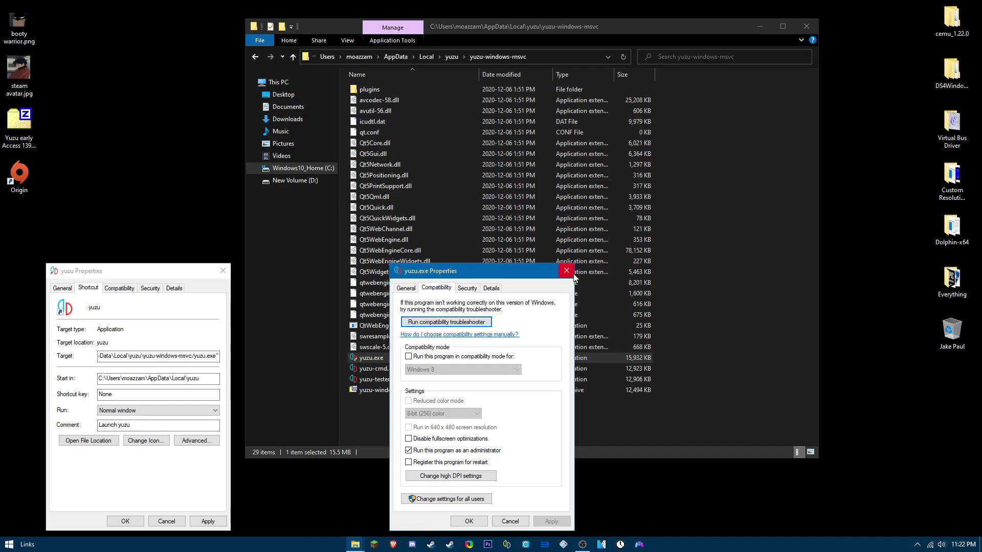
left_click(629, 212)
left_click(806, 29)
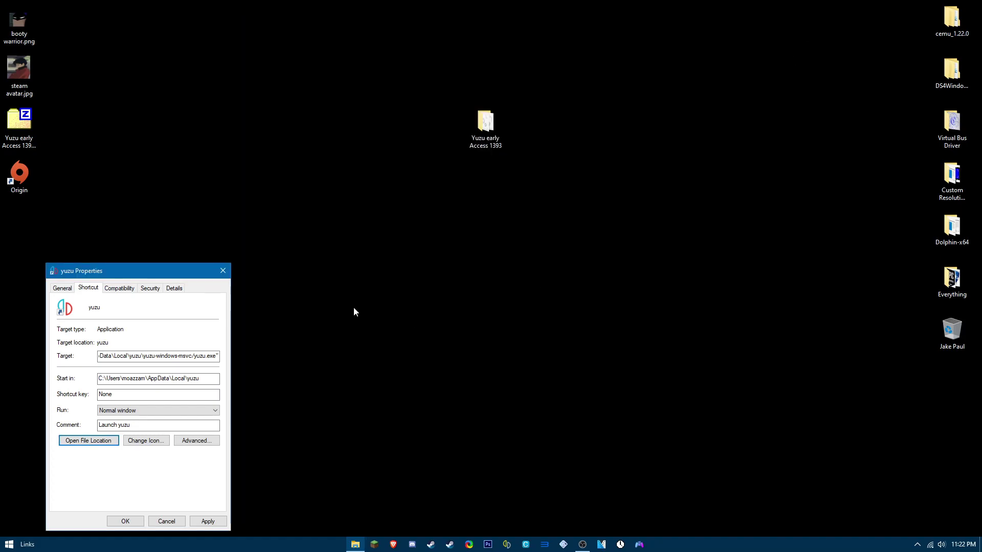
left_click(223, 271)
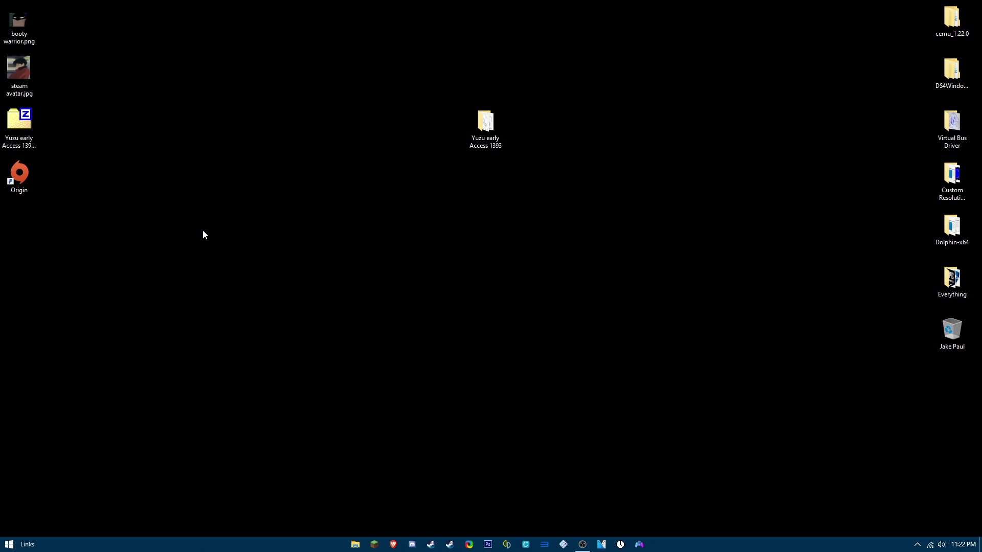
- In the NVIDIA Control Panel's 3D settings, add the desktop Yuzu build's yuzu.exe as a program to customize
right_click(445, 224)
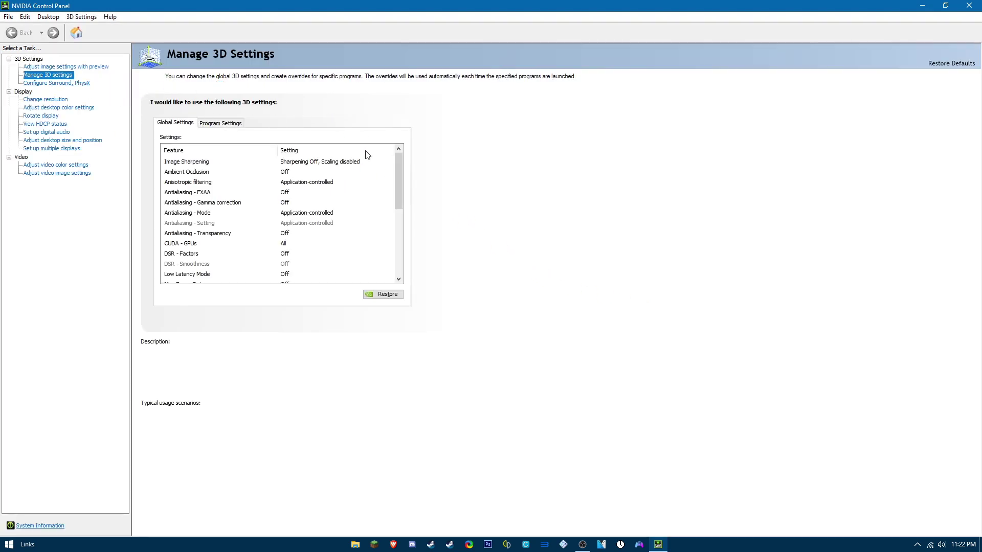
mouse_move(402, 168)
left_mouse_down()
mouse_move(400, 204)
mouse_move(401, 166)
left_mouse_up()
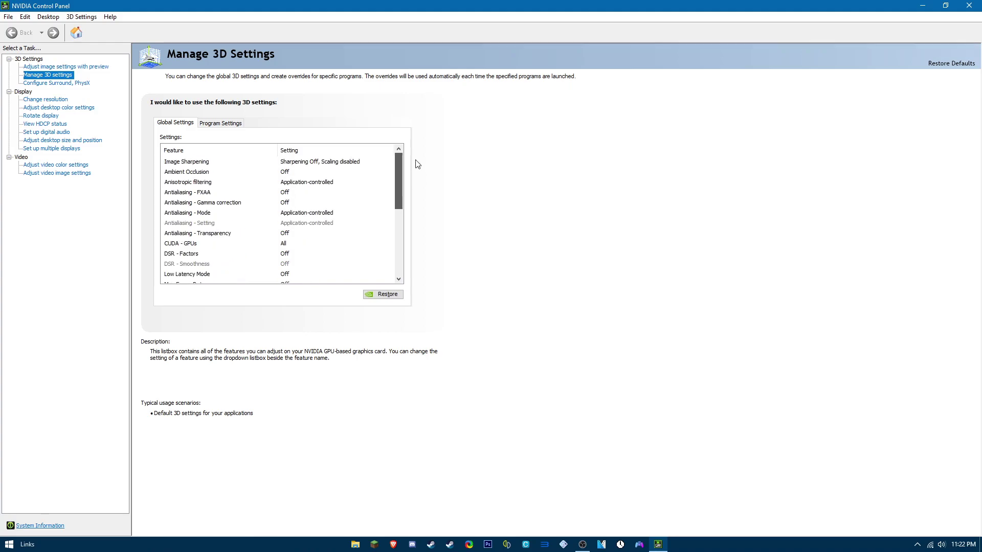
left_click(224, 126)
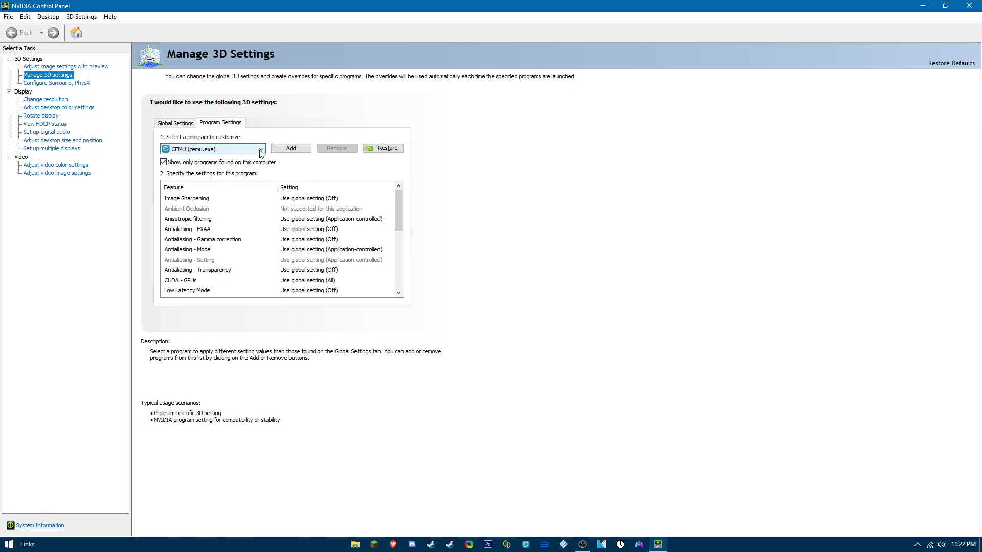
left_click(261, 150)
left_click(261, 149)
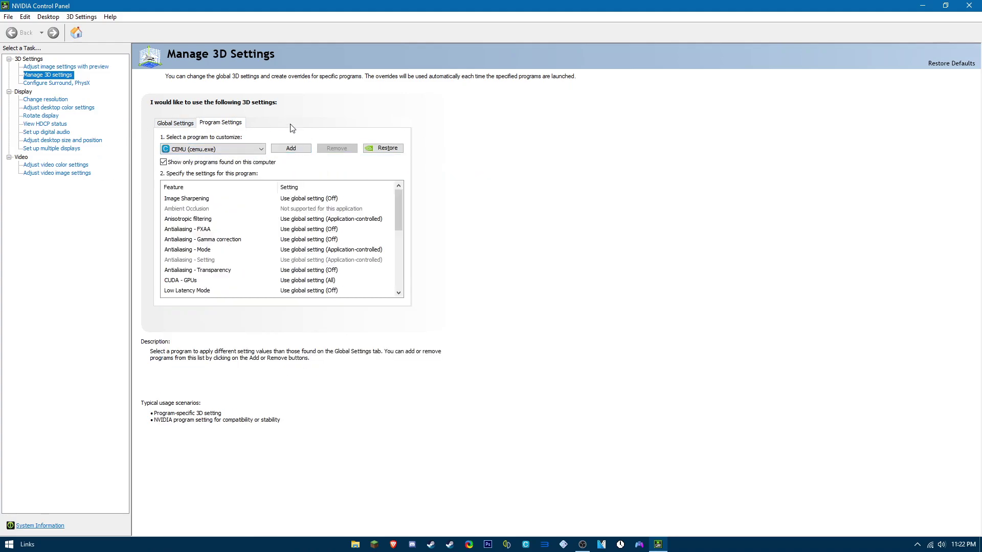
left_click(291, 148)
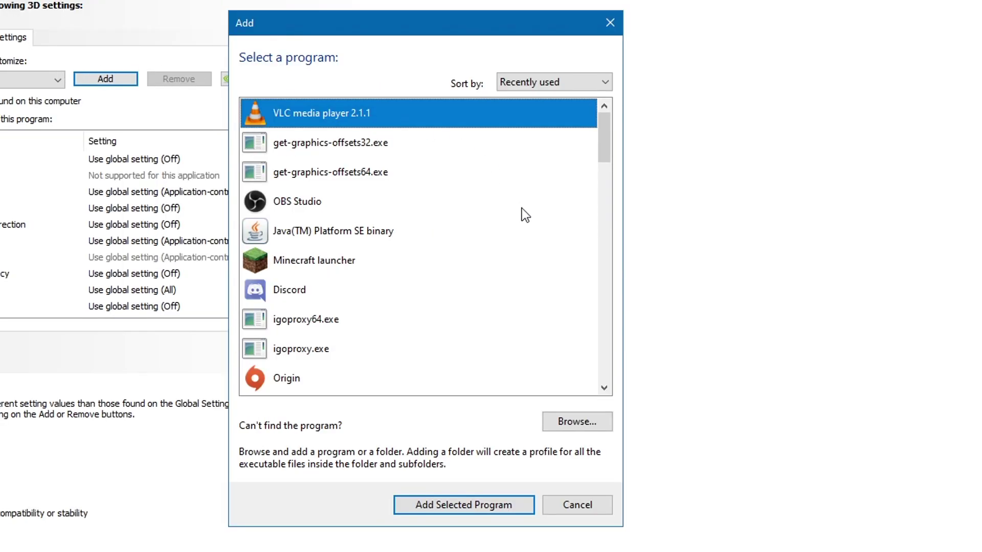
left_click_drag(601, 147, 607, 200)
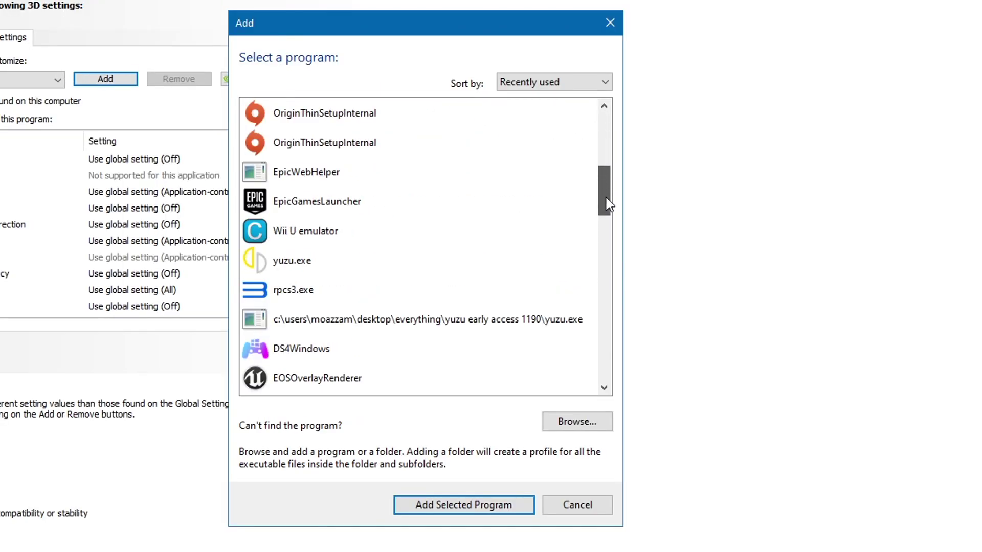
double_click(478, 261)
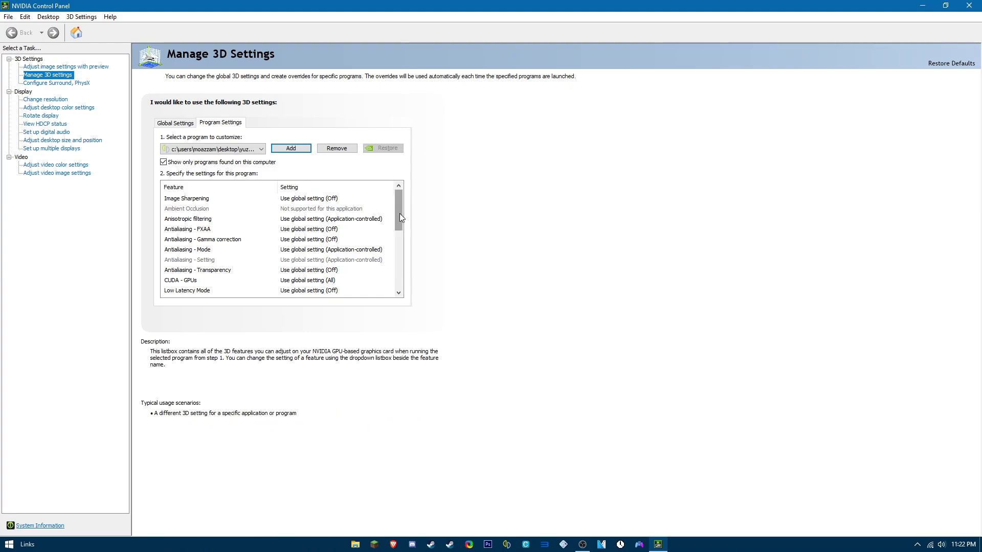
- Review yuzu.exe's 3D settings from OpenGL rendering GPU and power management mode to threaded optimization, triple buffering and vertical sync
left_click_drag(399, 228, 393, 247)
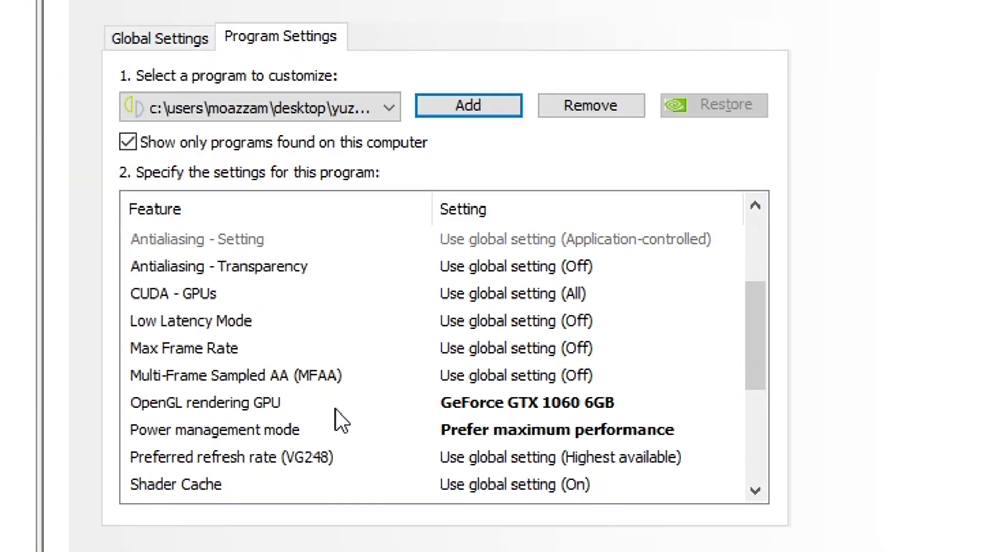
left_click_drag(751, 355, 750, 389)
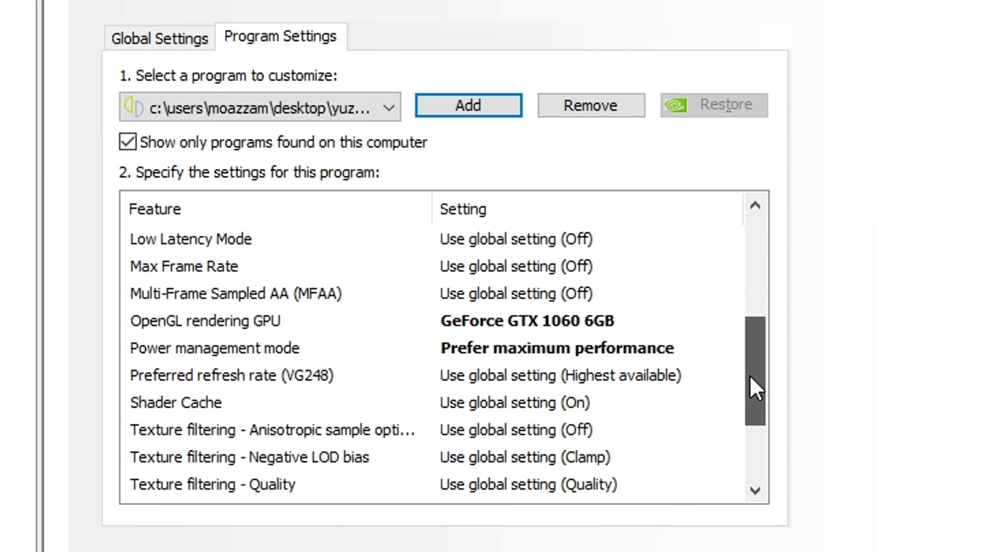
left_click_drag(749, 375, 737, 426)
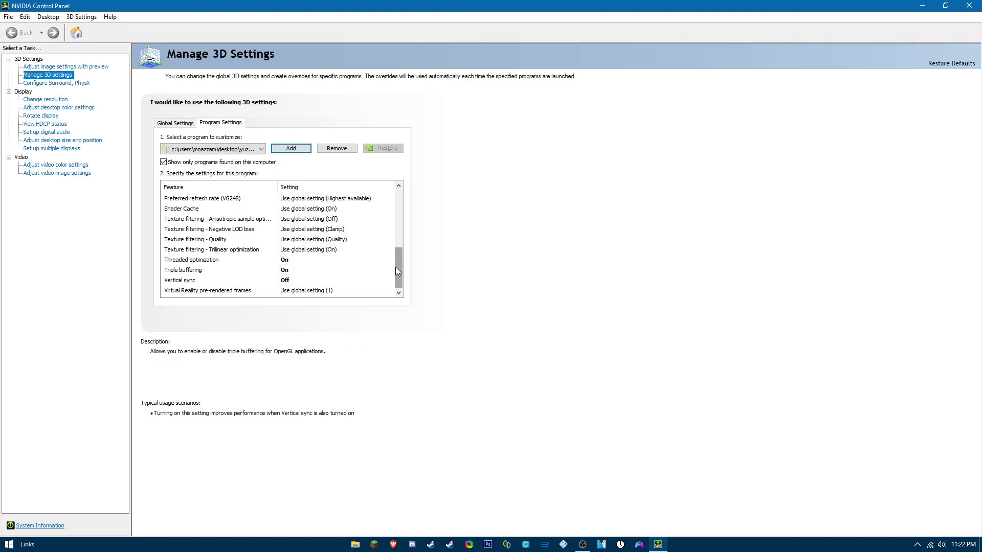
scroll(613, 241, "up", 10)
left_click_drag(525, 237, 330, 315)
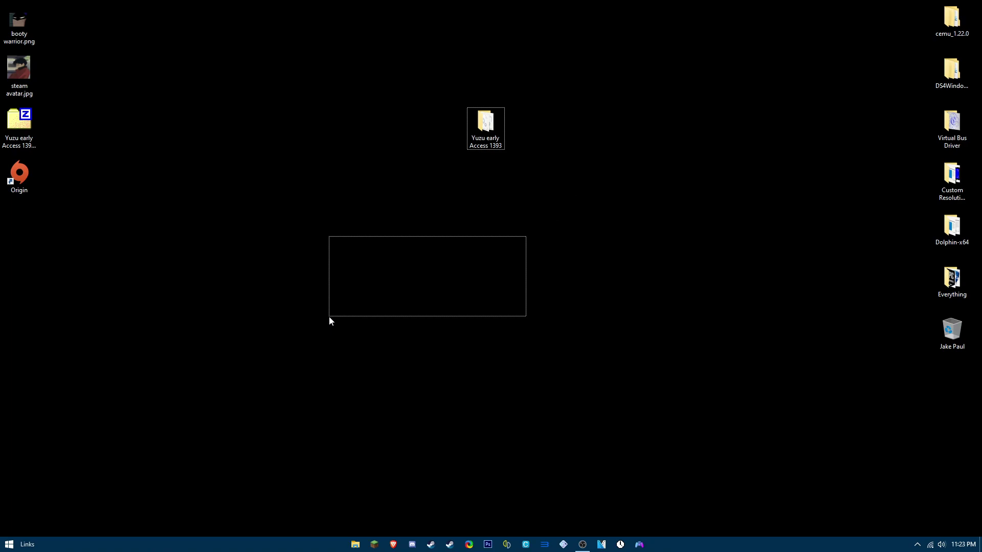
- Show the Windows Control Panel by Category and open Power Options under Hardware and Sound
left_click(4, 545)
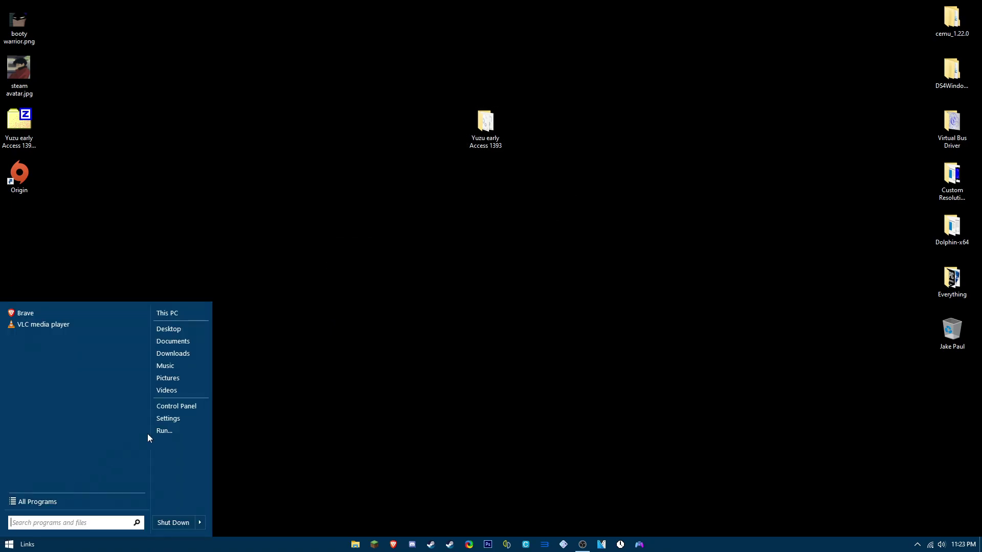
left_click(177, 407)
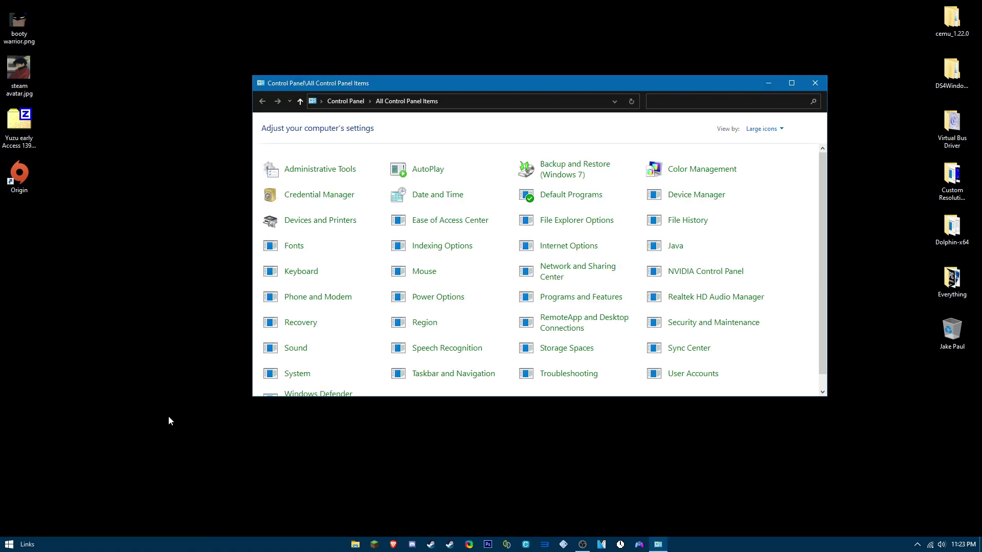
left_click(765, 129)
left_click(769, 141)
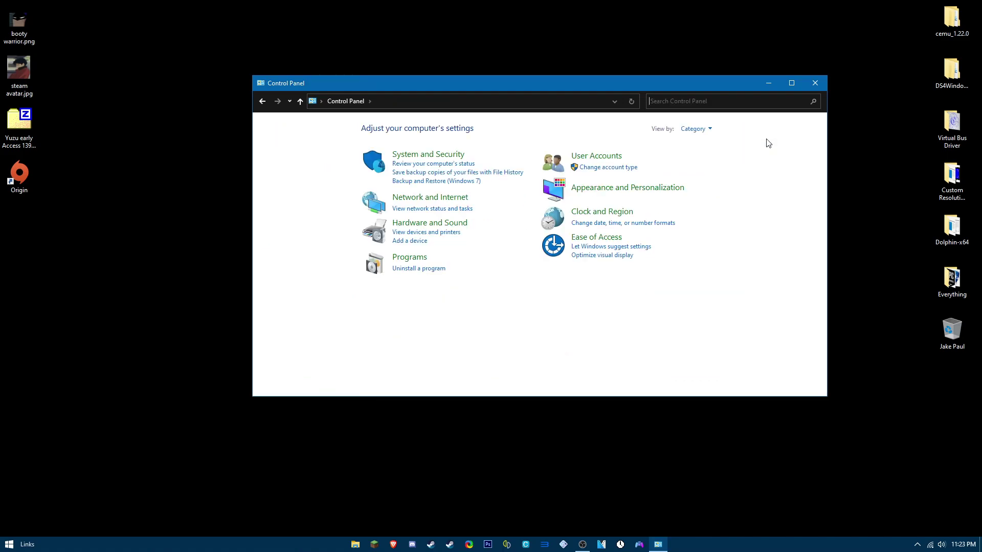
left_click(453, 224)
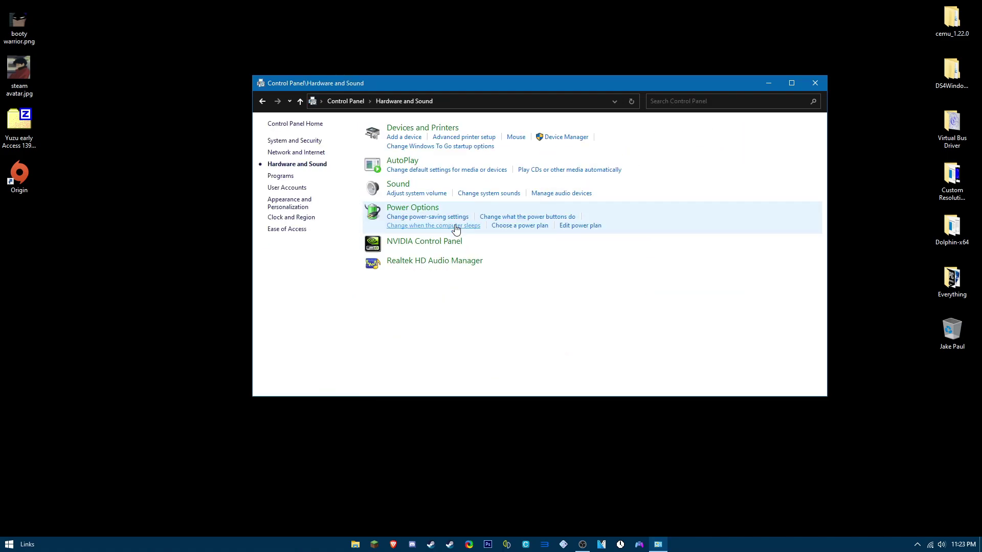
left_click(409, 207)
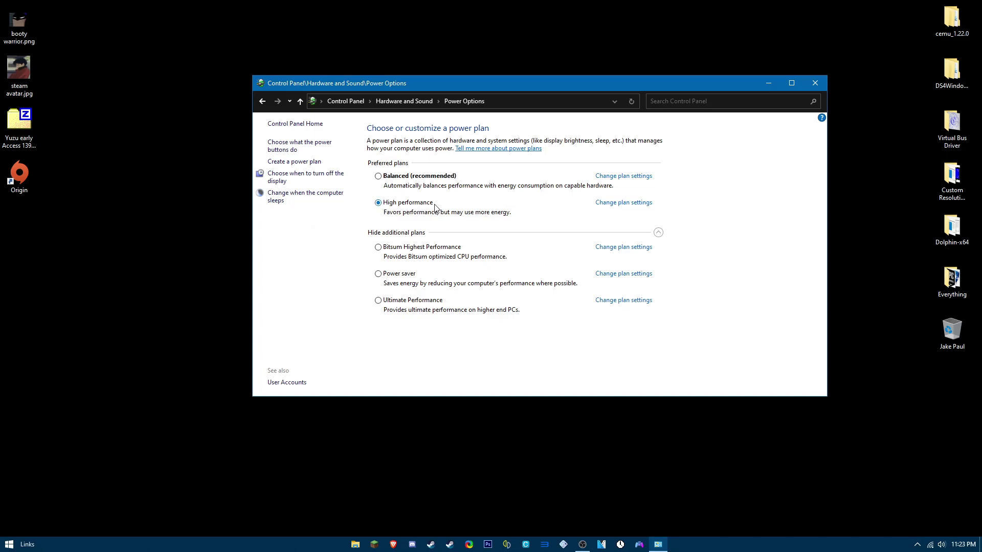
- Check the minimum and maximum processor state in the High performance plan's advanced power settings, and close the power windows
left_click(605, 205)
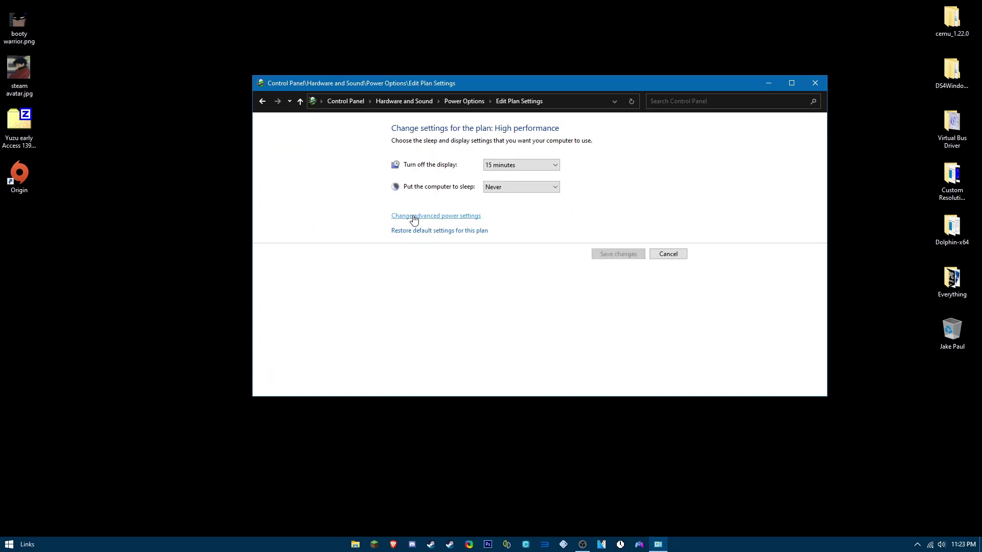
left_click(415, 217)
left_click(118, 255)
left_click(127, 246)
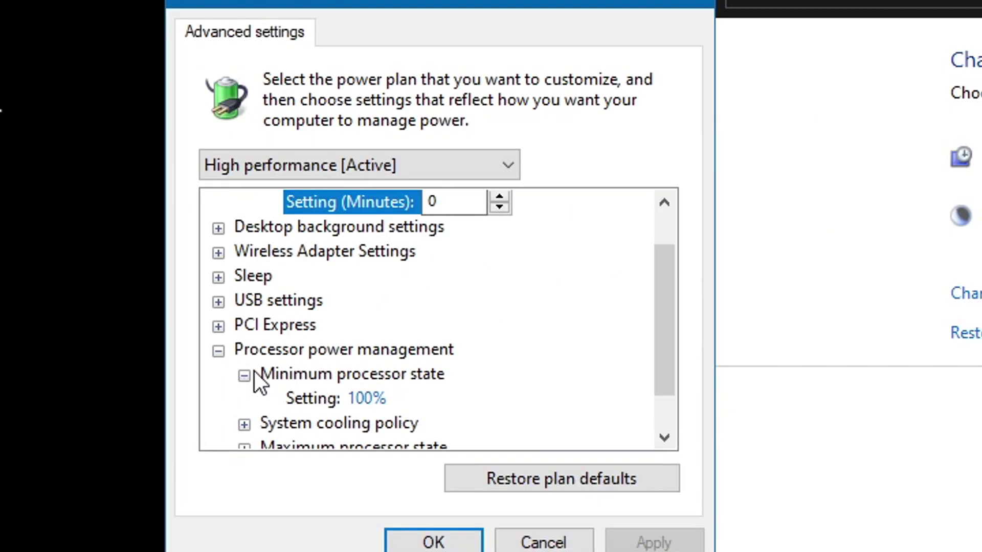
left_click_drag(287, 242, 287, 253)
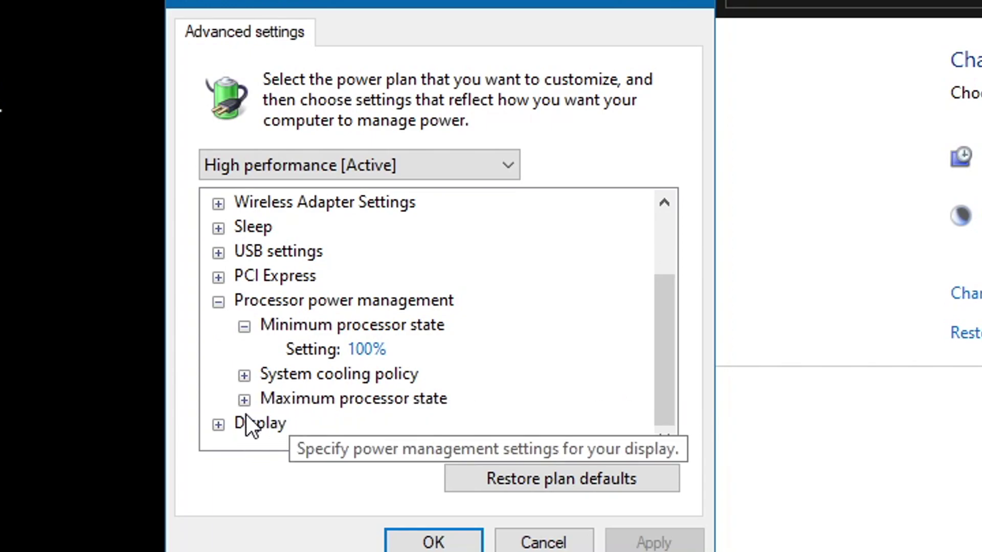
left_click(244, 400)
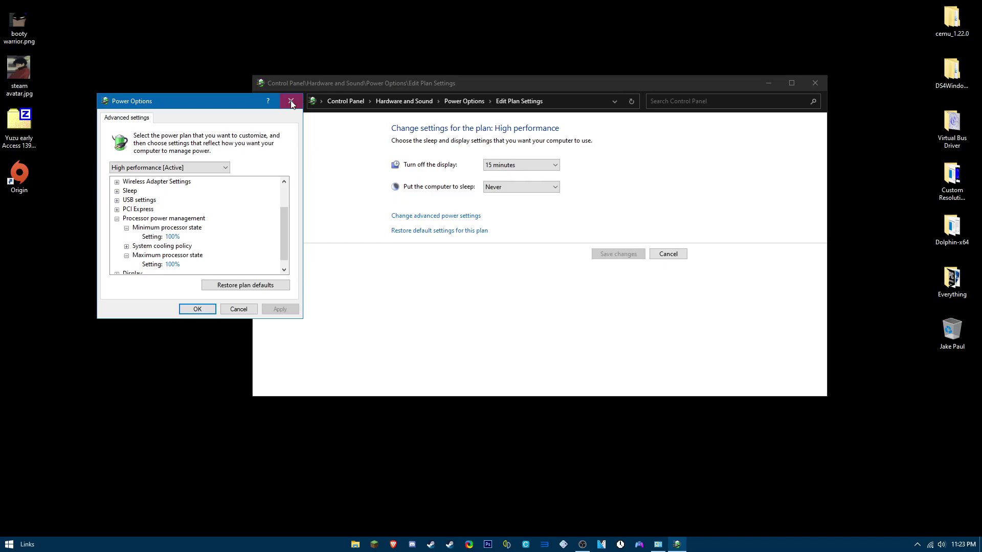
left_click(433, 542)
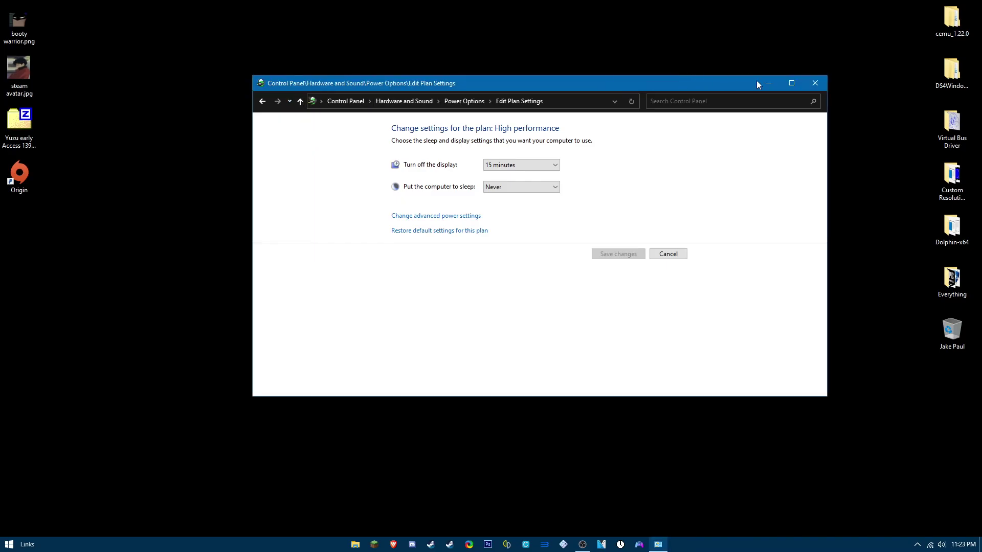
left_click(756, 81)
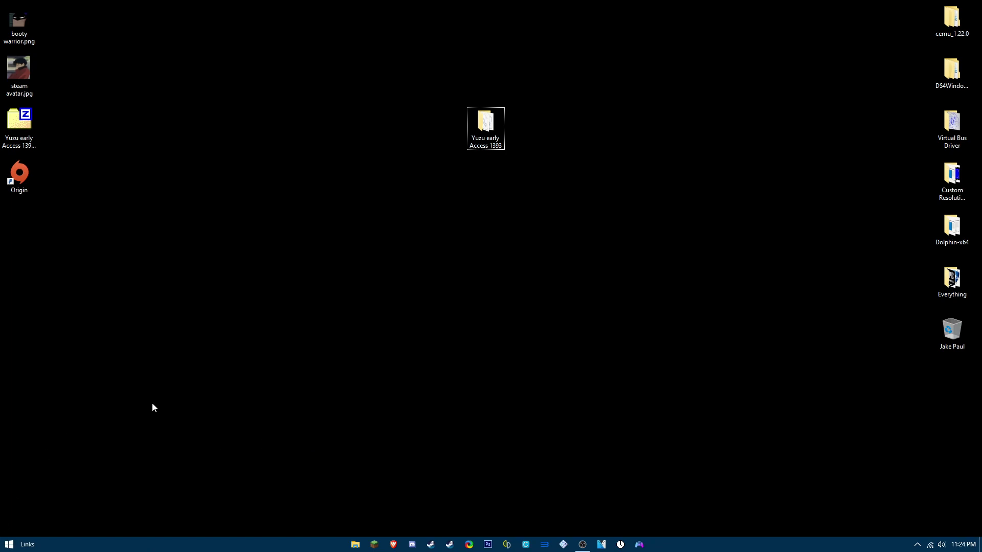
- Search Windows for "adjust", open the appearance and performance options, check the virtual memory paging file sizes, and close the dialogs
left_click(7, 544)
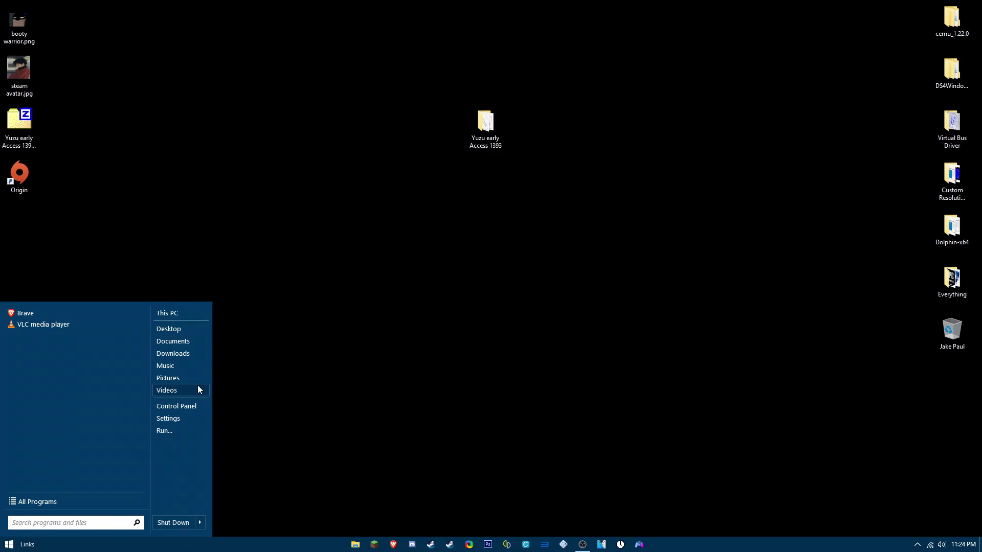
type("adjust")
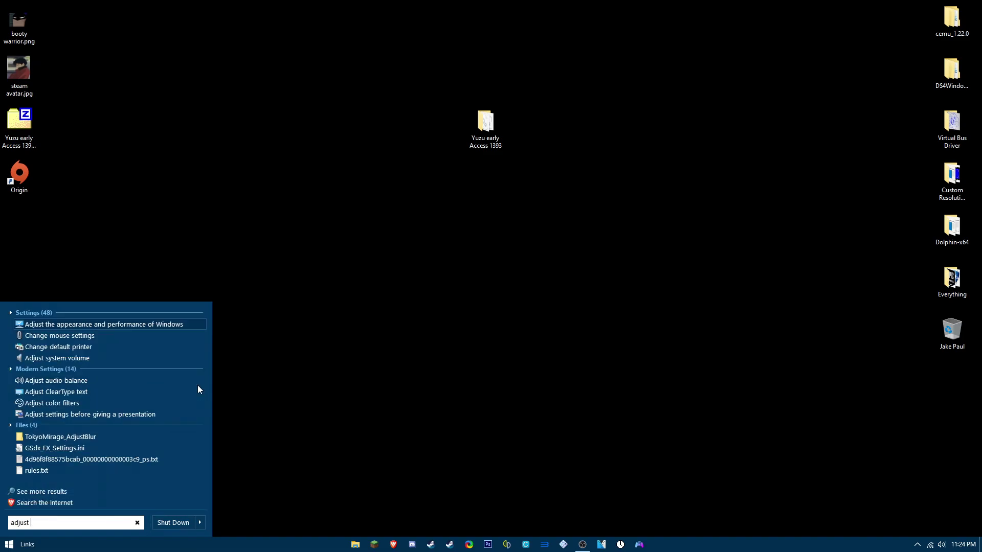
left_click(149, 324)
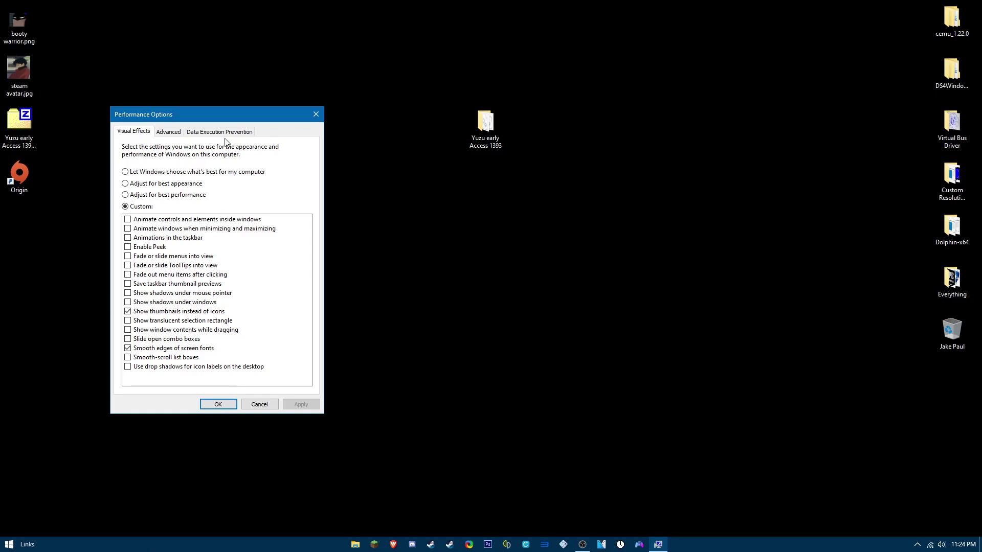
left_click_drag(219, 120, 435, 117)
left_click(376, 129)
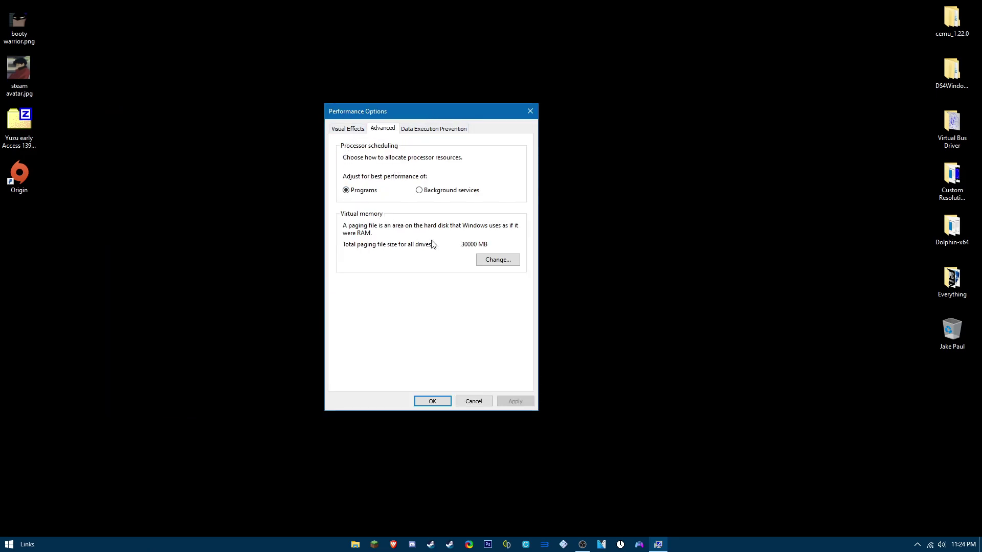
left_click(531, 279)
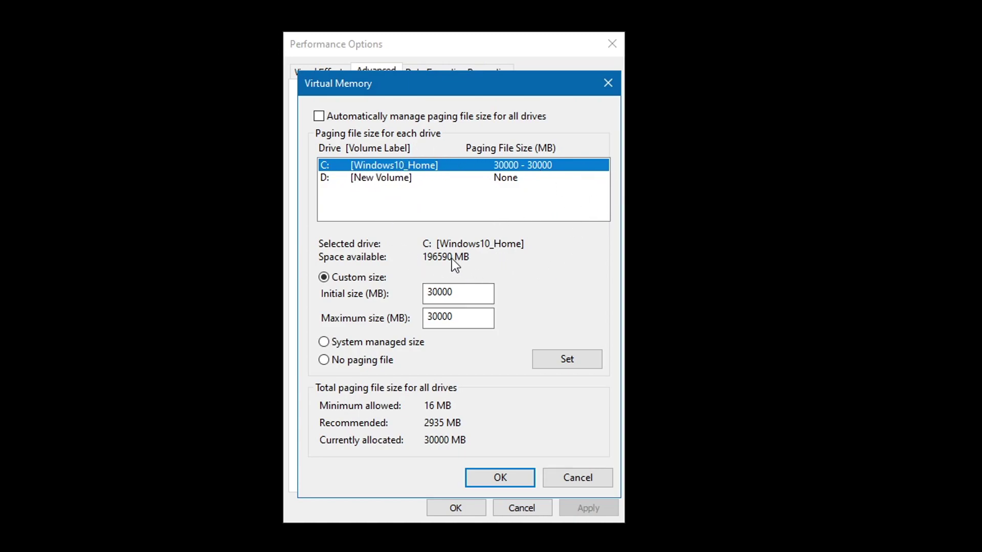
left_click(608, 83)
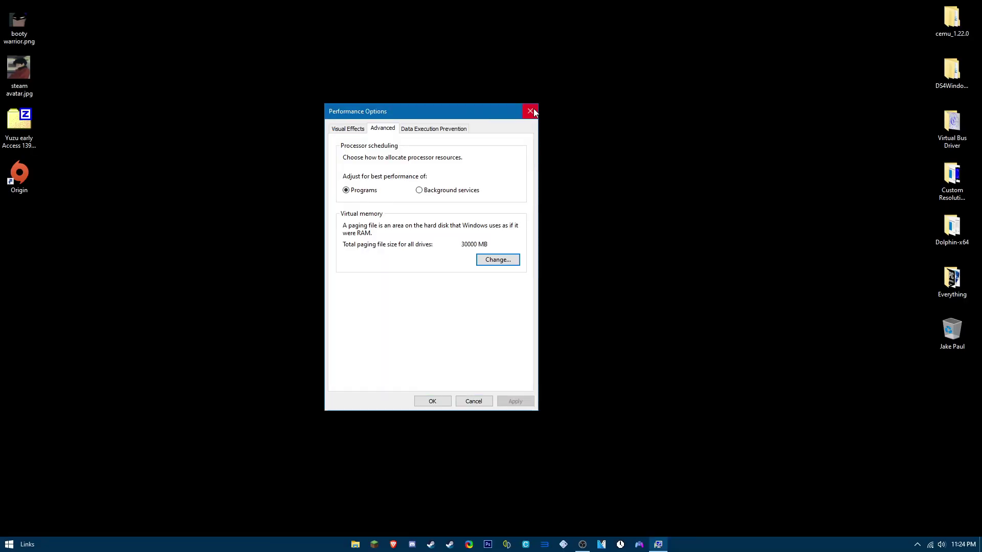
left_click(612, 43)
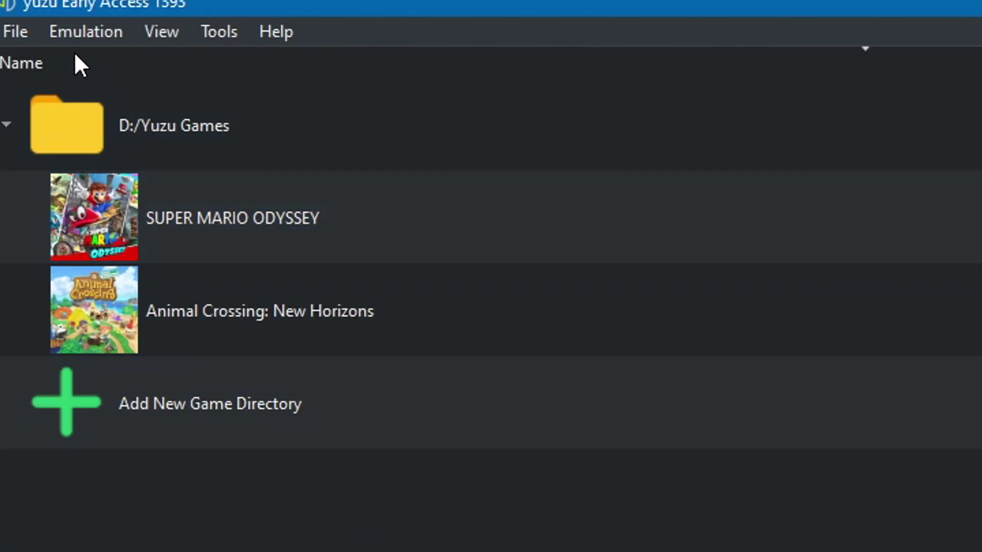
- Open the yuzu configuration and review the General and System settings
left_click(35, 17)
key("Escape")
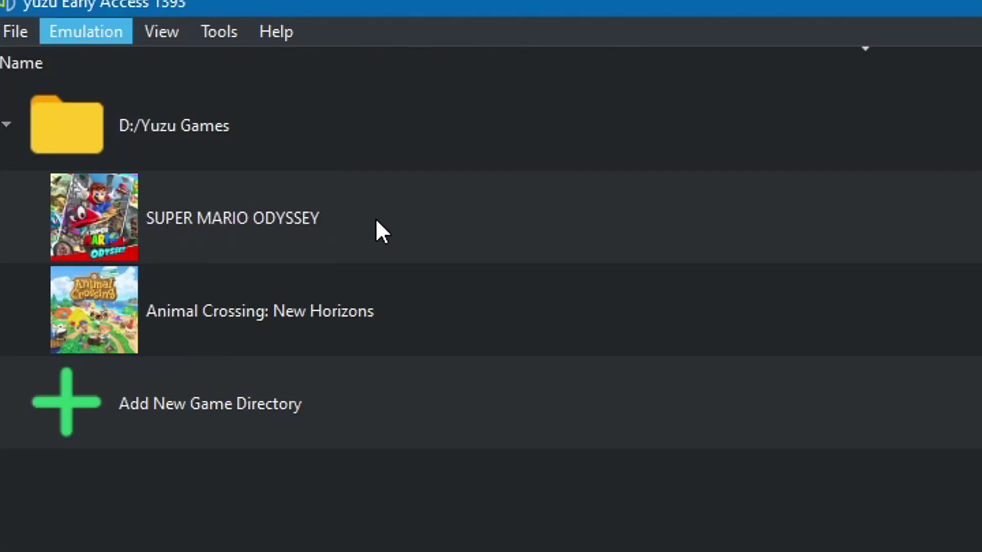
key("ctrl+comma")
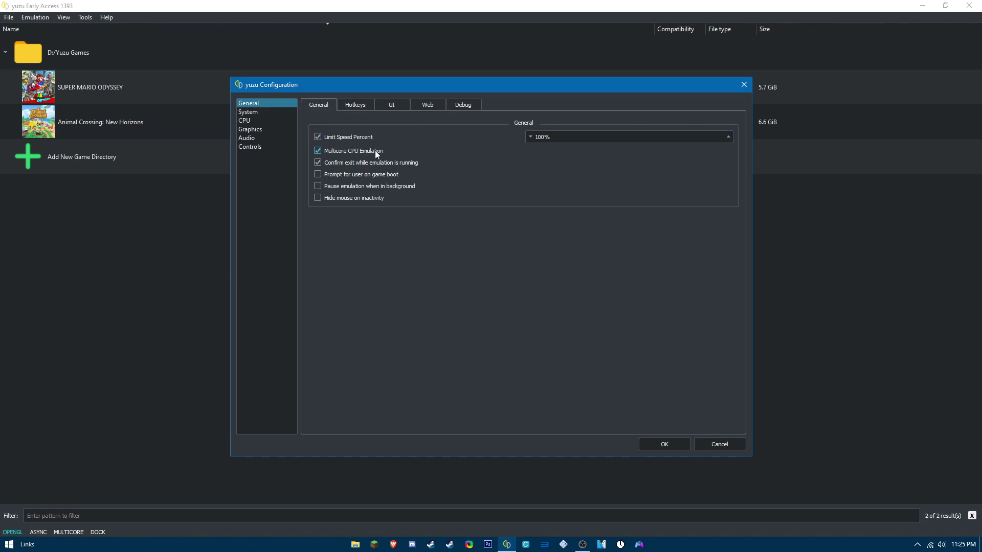
left_click(261, 112)
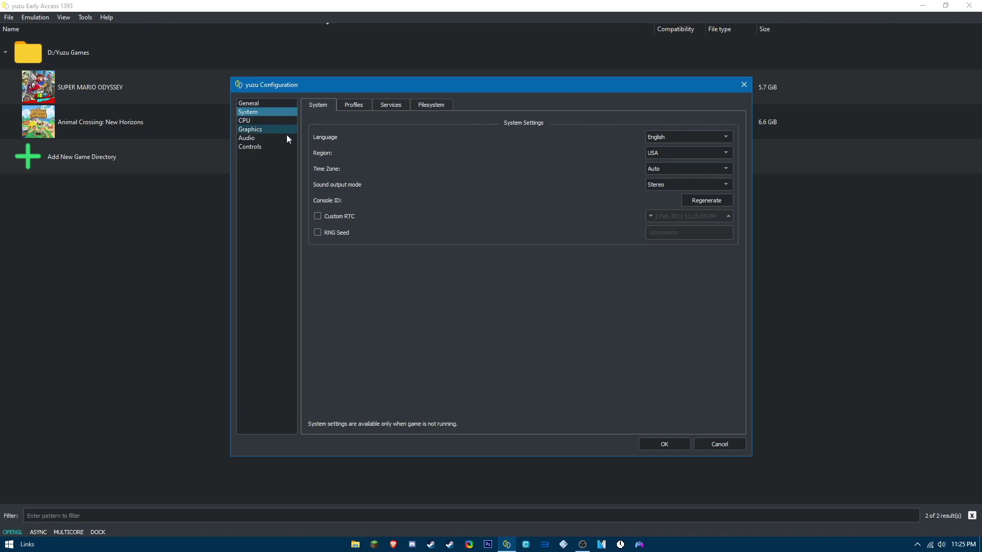
- Review yuzu's CPU accuracy options, unsafe optimizations and CPU debug optimizations
left_click(256, 123)
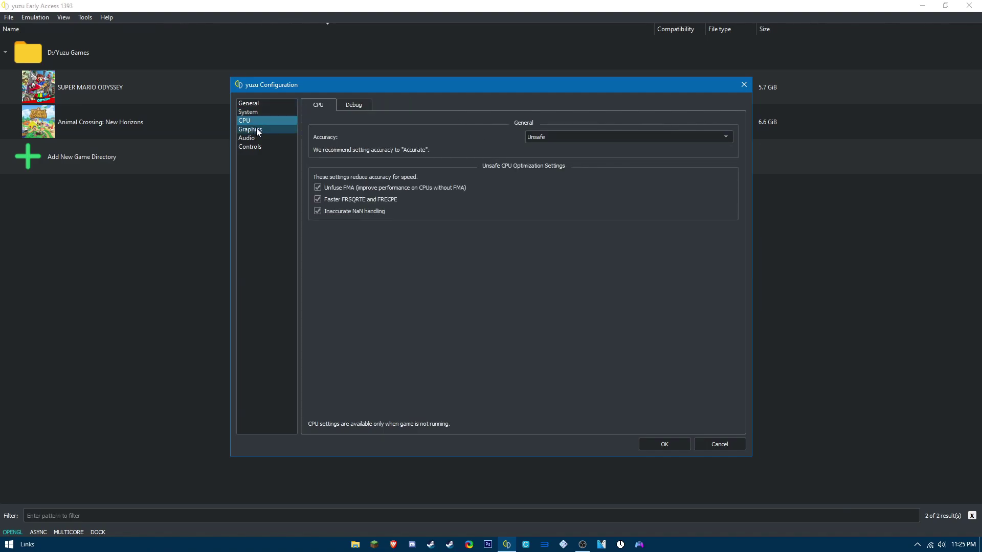
left_click(549, 137)
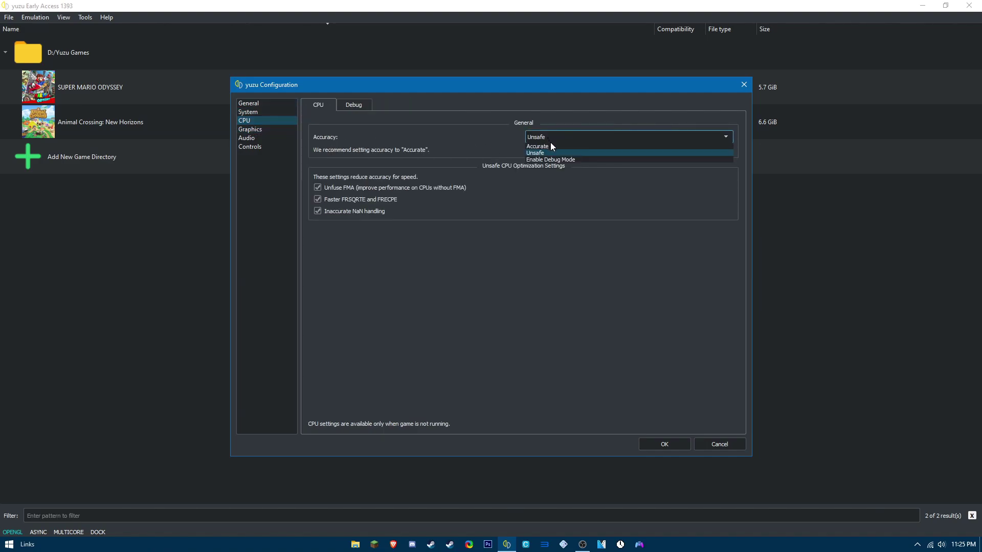
left_click(434, 132)
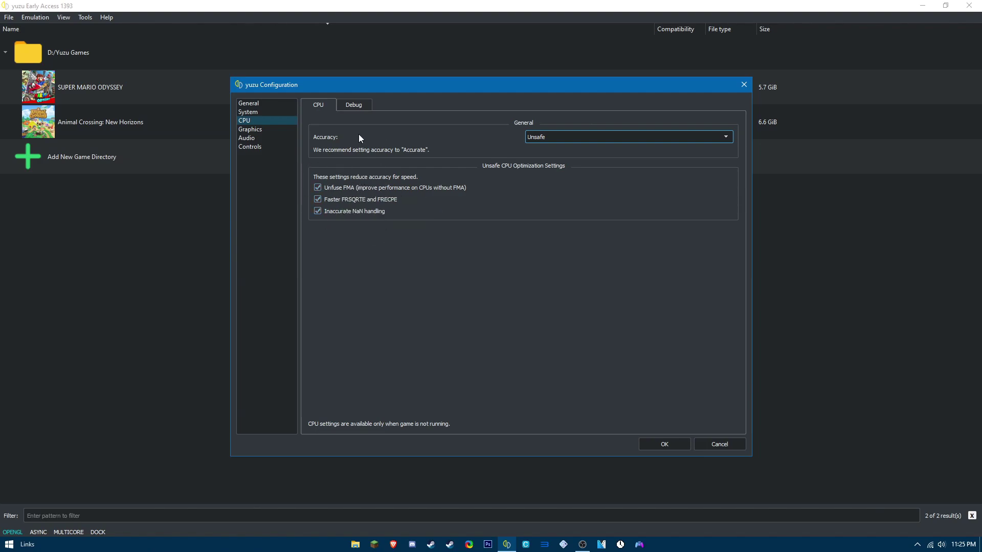
left_click(354, 103)
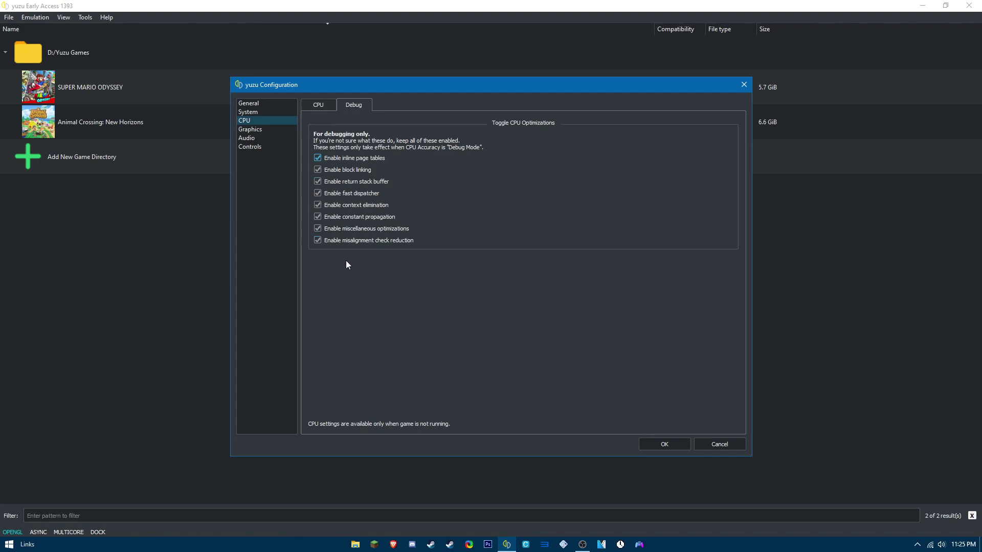
left_click(324, 104)
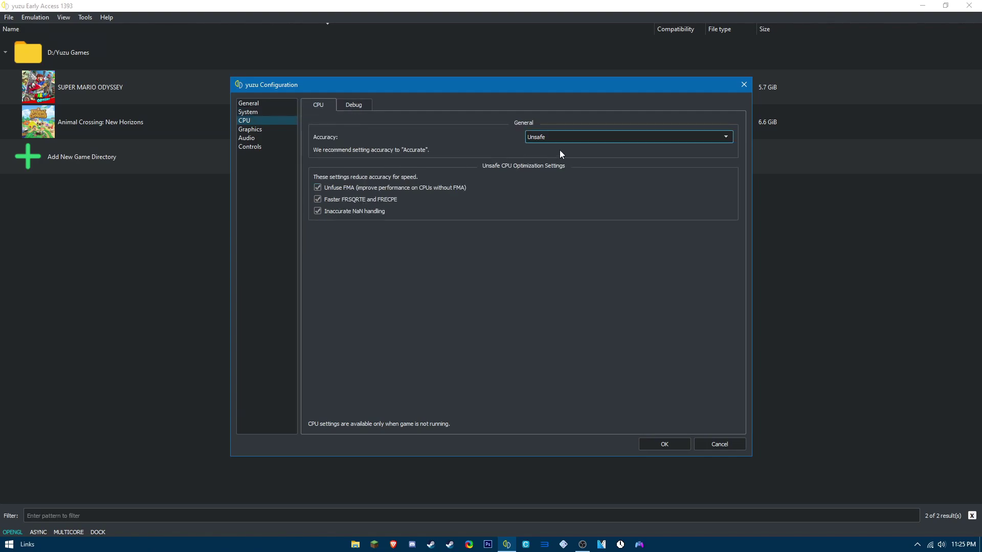
- Review yuzu's graphics settings and turn off Use VSync (OpenGL only) in the advanced graphics settings
left_click(275, 129)
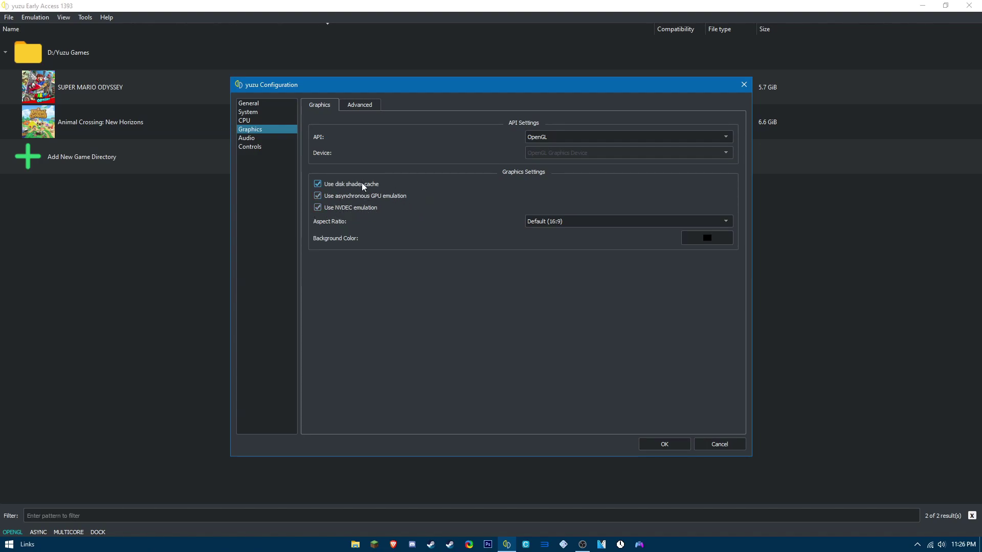
left_click(359, 106)
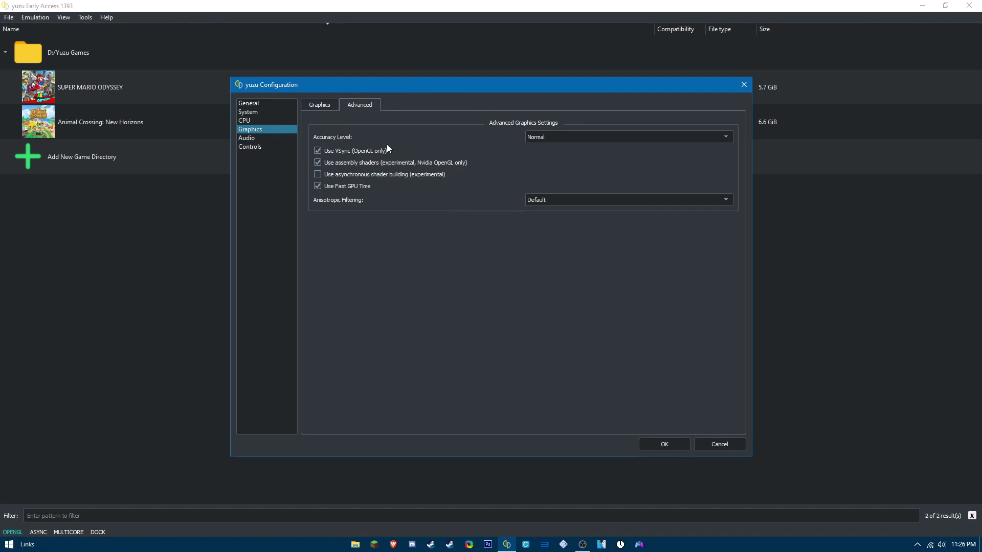
left_click(318, 150)
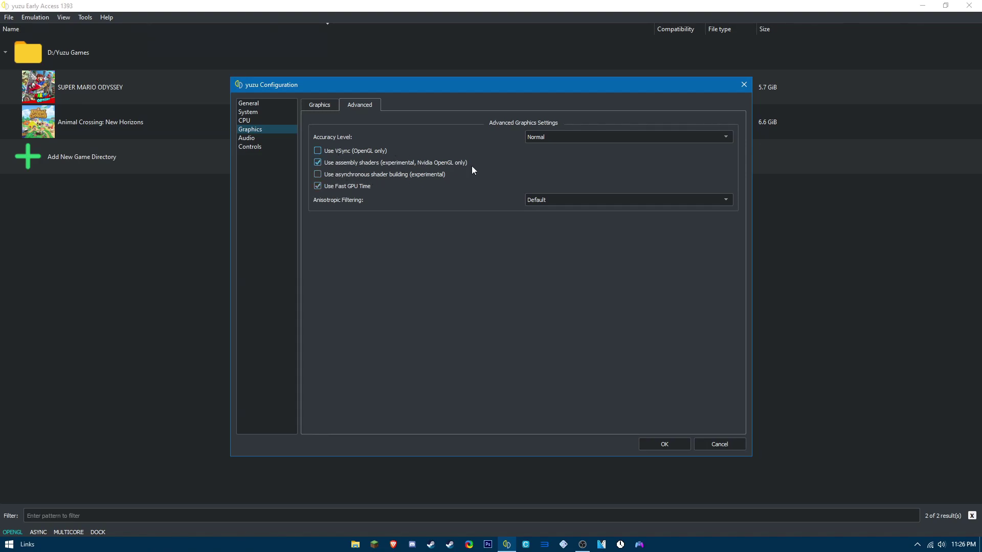
- Review yuzu's audio and Player 1 controls settings, and launch DS4Windows without updating it to version 2.2.4
left_click(275, 142)
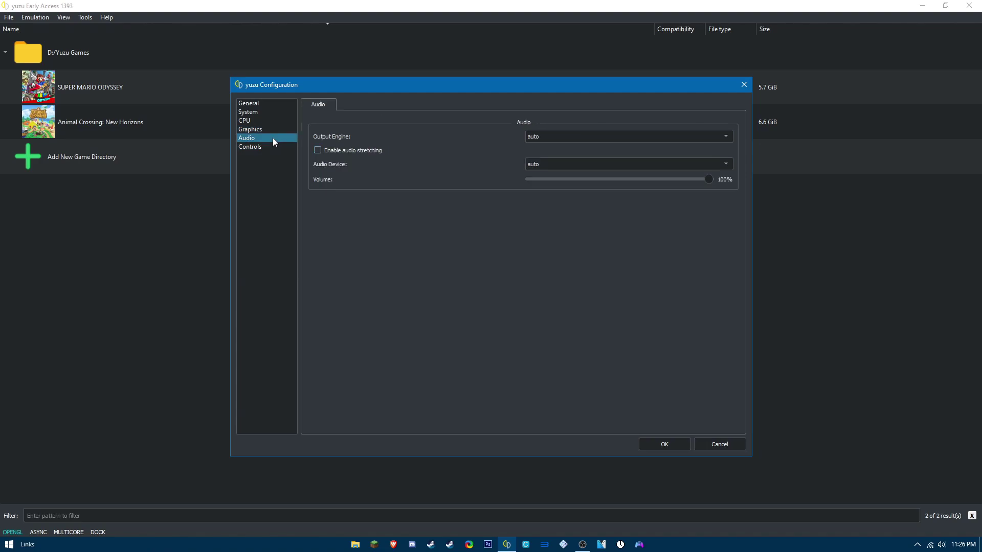
left_click(265, 149)
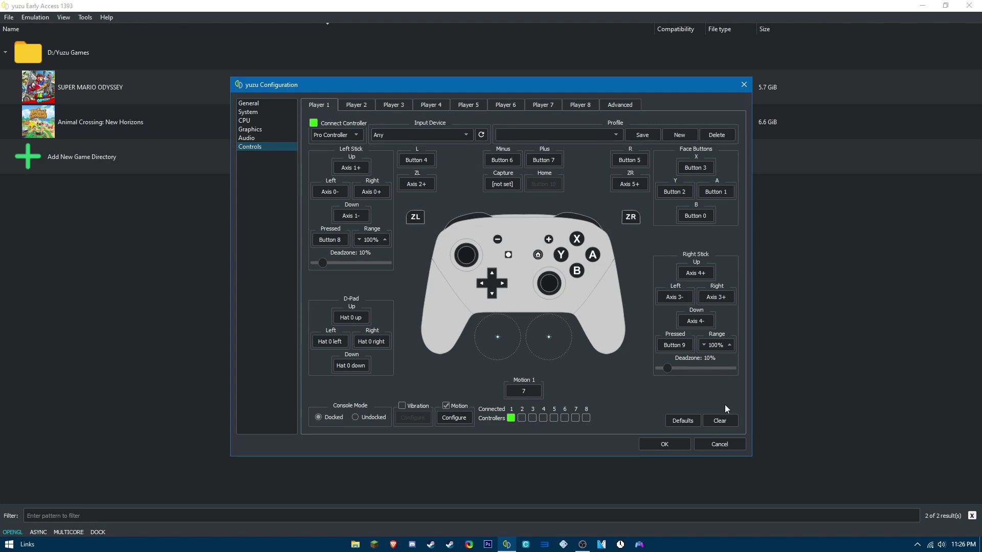
left_click(640, 544)
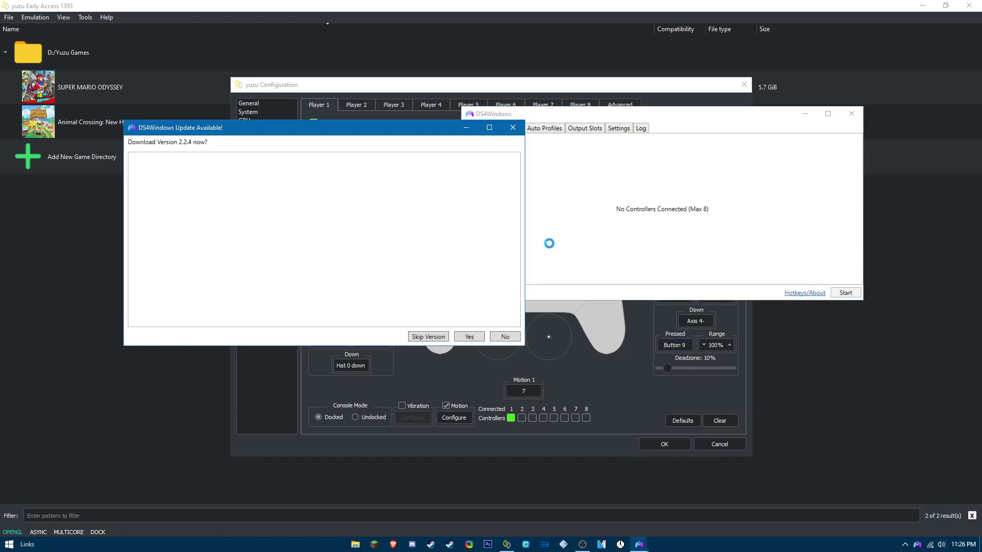
left_click(513, 128)
left_click_drag(494, 114, 429, 117)
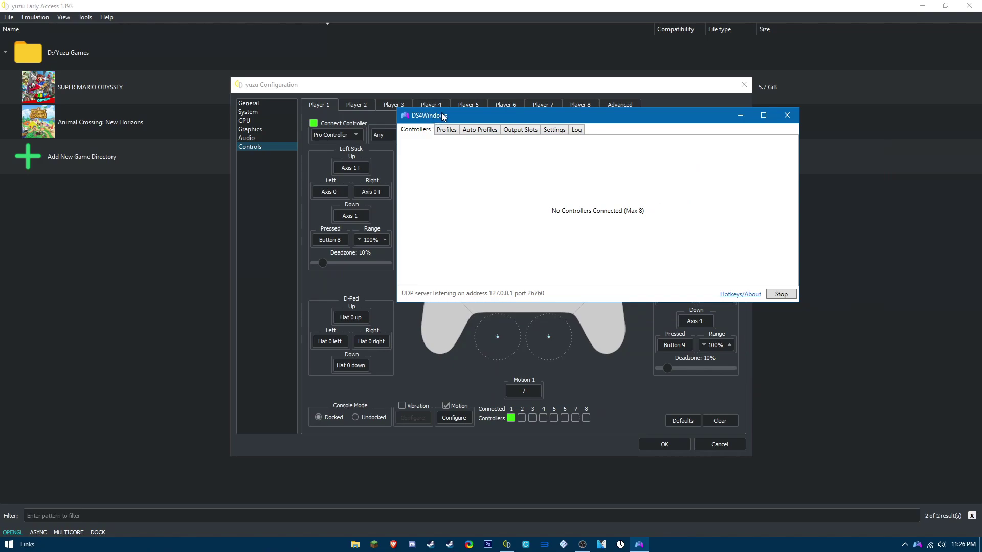
left_click_drag(439, 116, 416, 75)
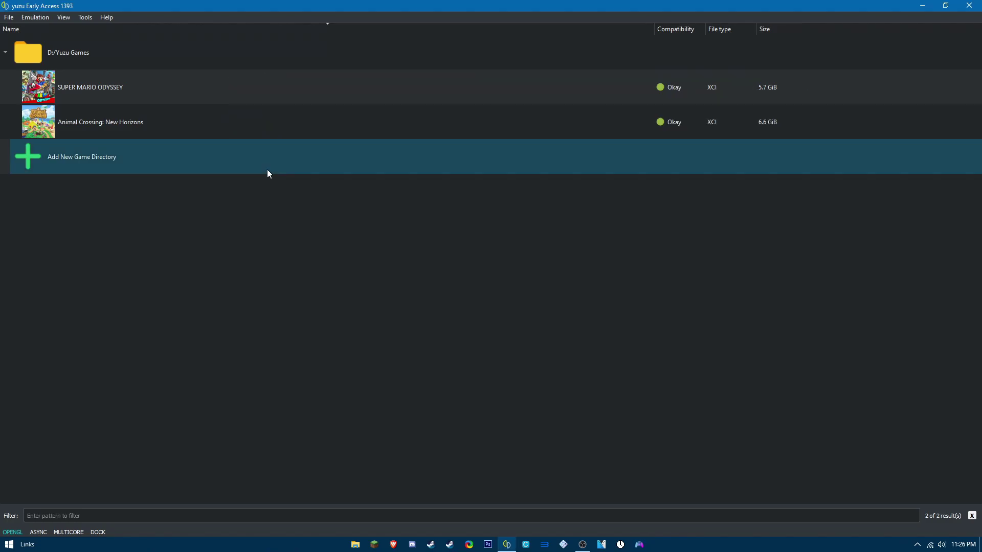
- Open the properties of SUPER MARIO ODYSSEY and review its add-ons, general, system and graphics settings
right_click(83, 98)
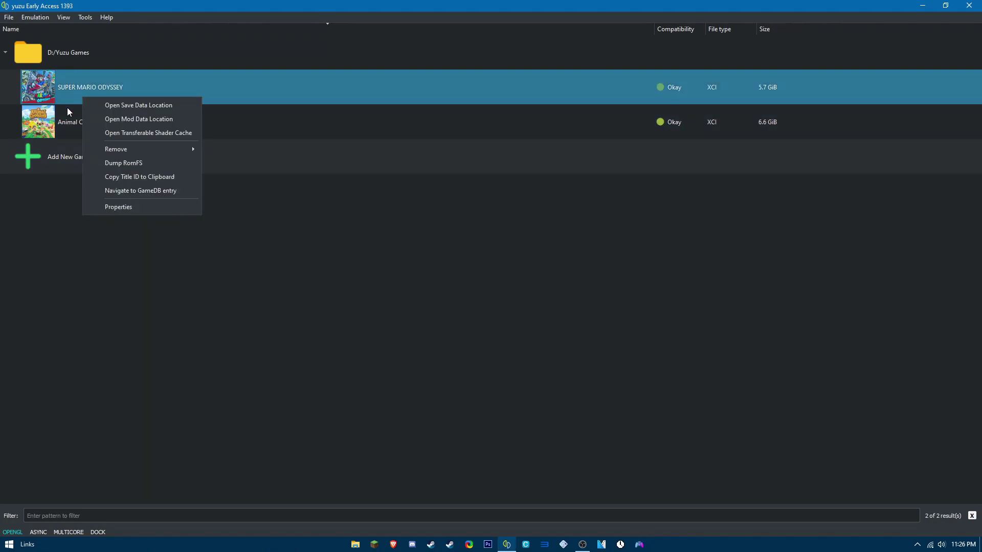
left_click(122, 207)
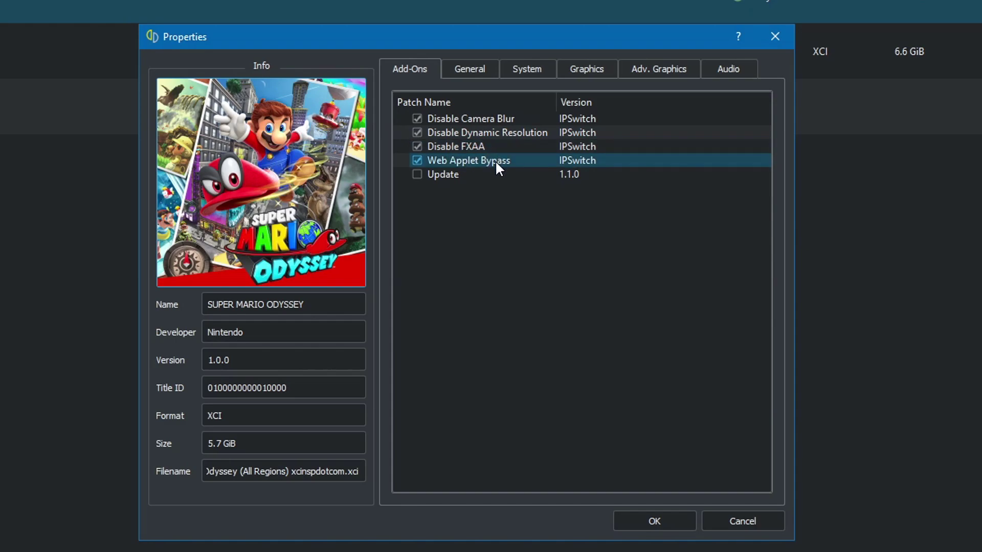
left_click(470, 68)
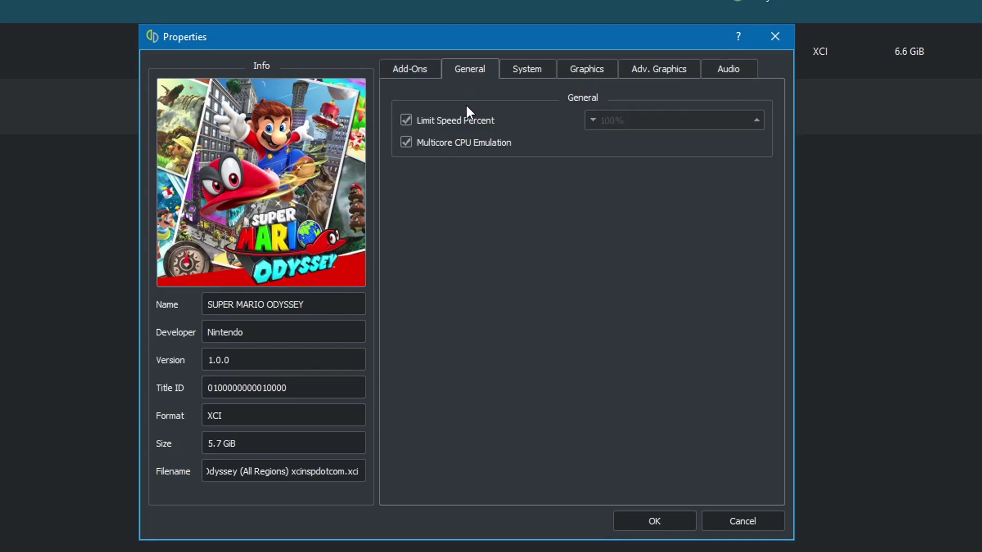
left_click(528, 72)
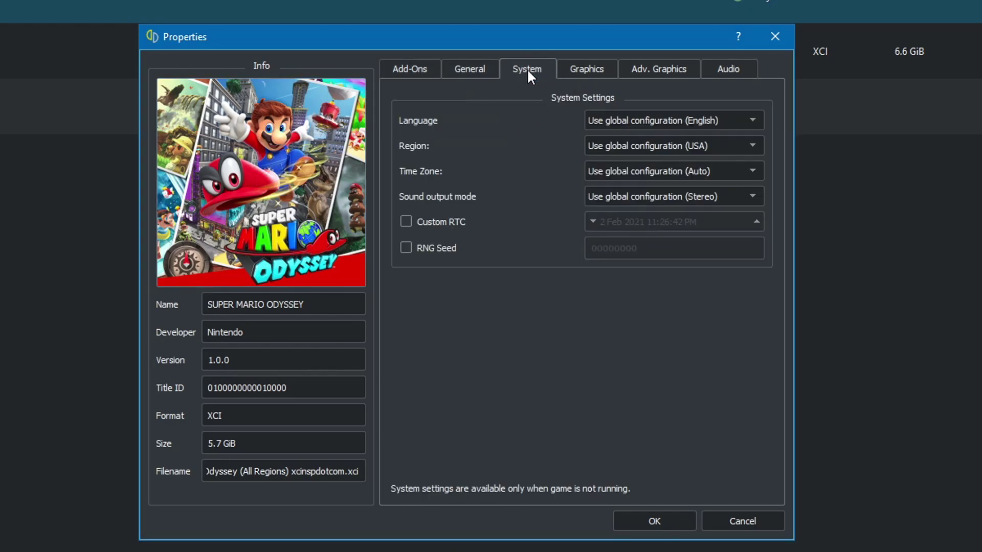
left_click(582, 74)
- Turn off Use VSync (OpenGL only) in SUPER MARIO ODYSSEY's advanced graphics settings, accept the properties and minimize yuzu
left_click(658, 72)
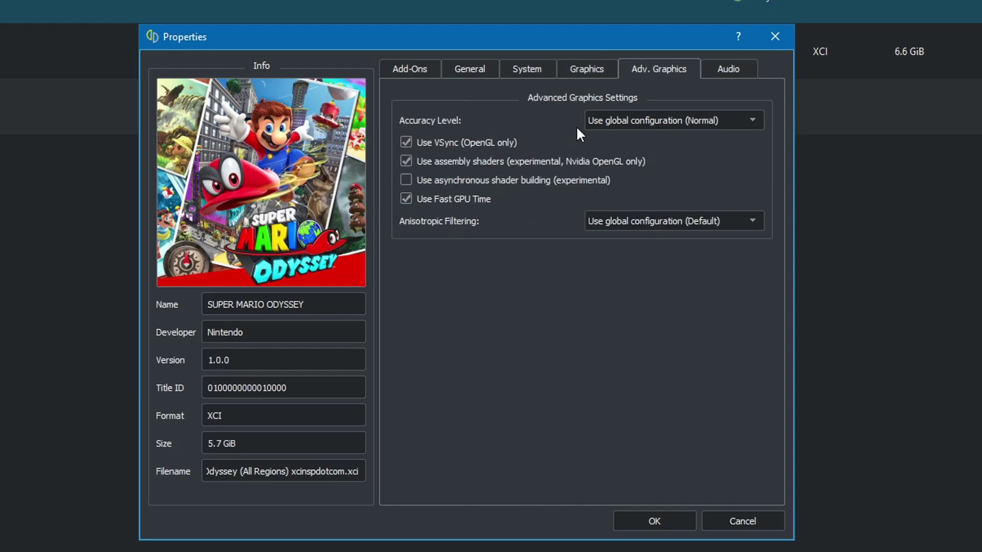
left_click(407, 143)
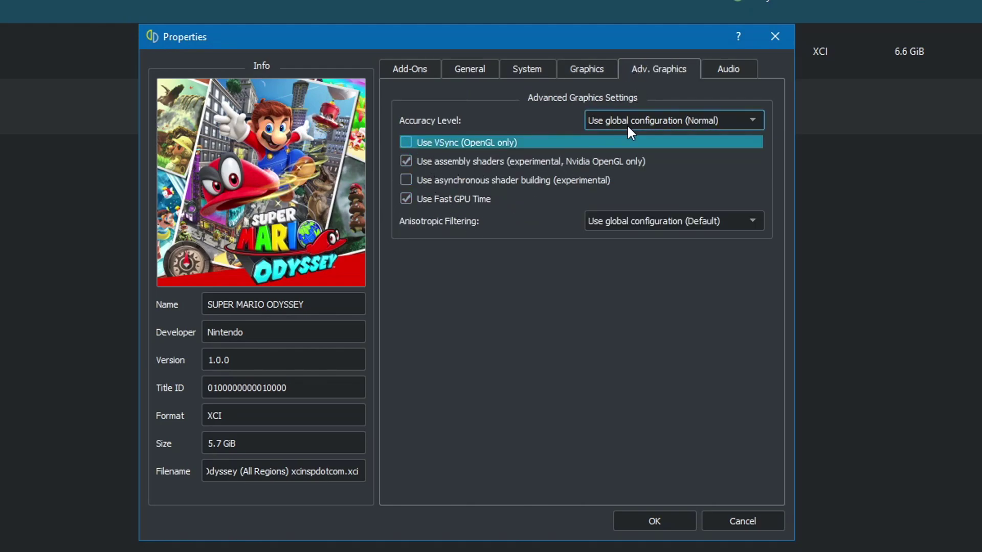
left_click(706, 75)
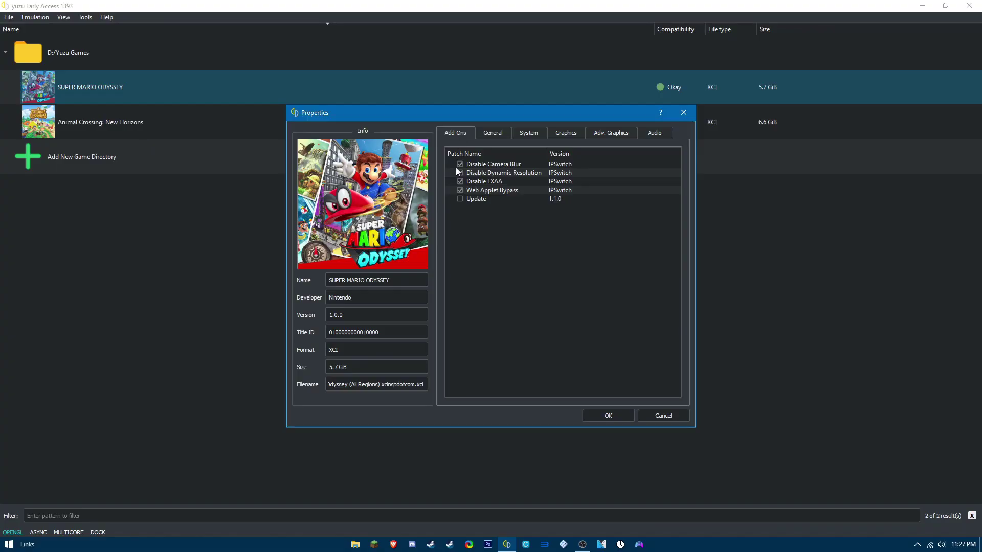
left_click(603, 413)
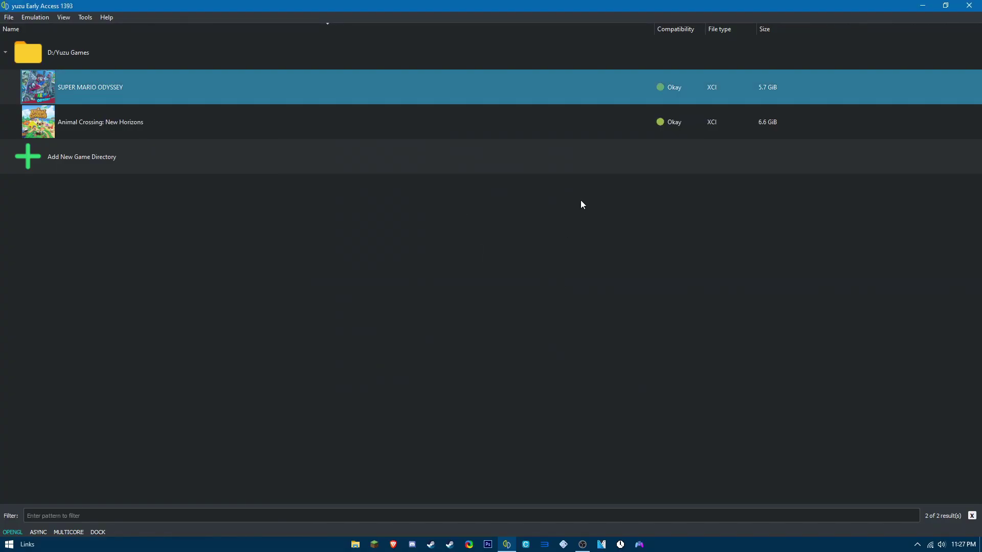
left_click(922, 5)
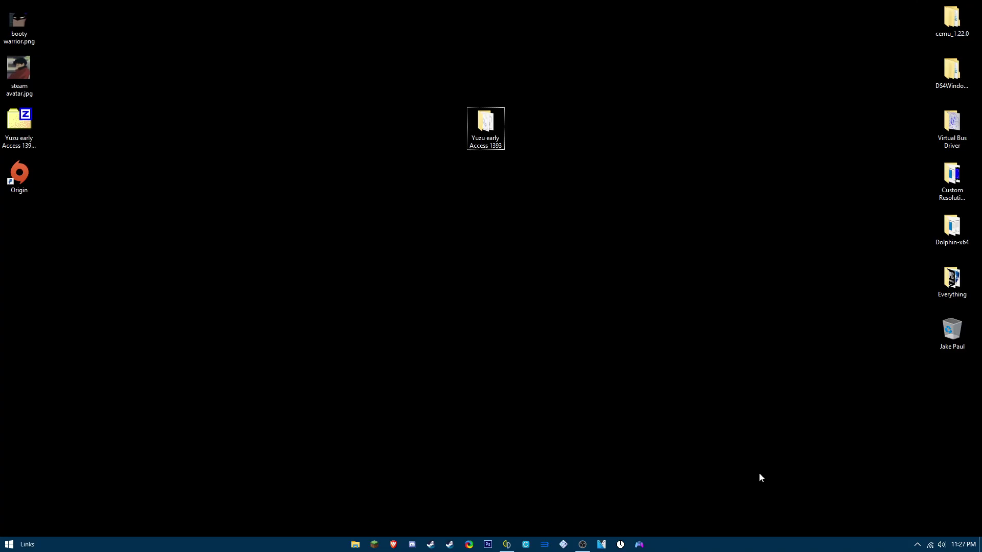